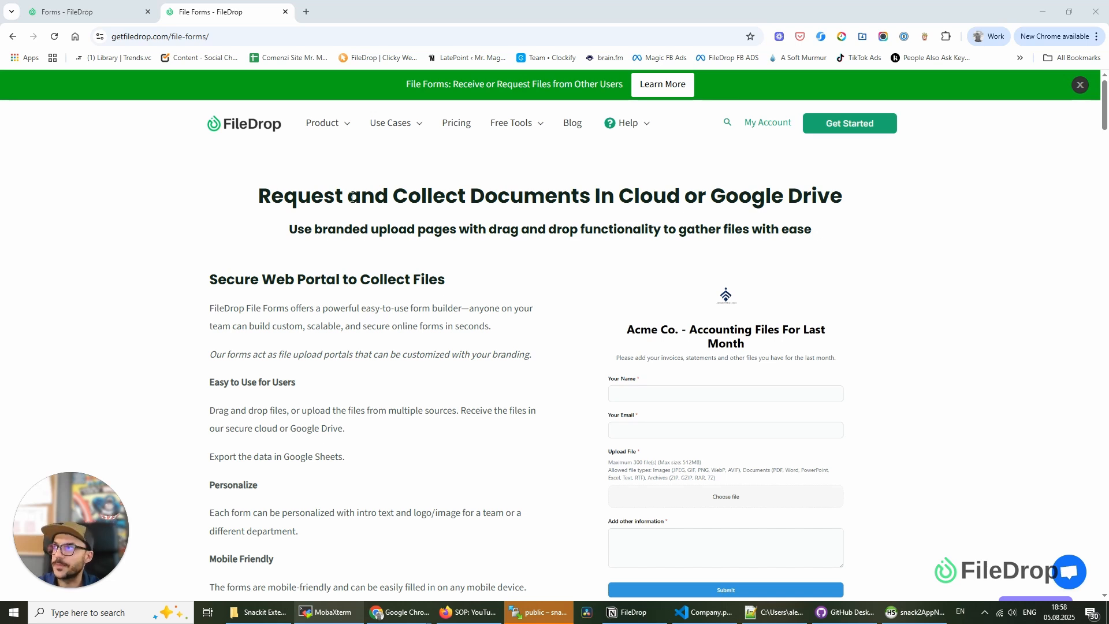
Start a new form from the FileDrop Forms list and name it "Test Form Upload"
click(75, 12)
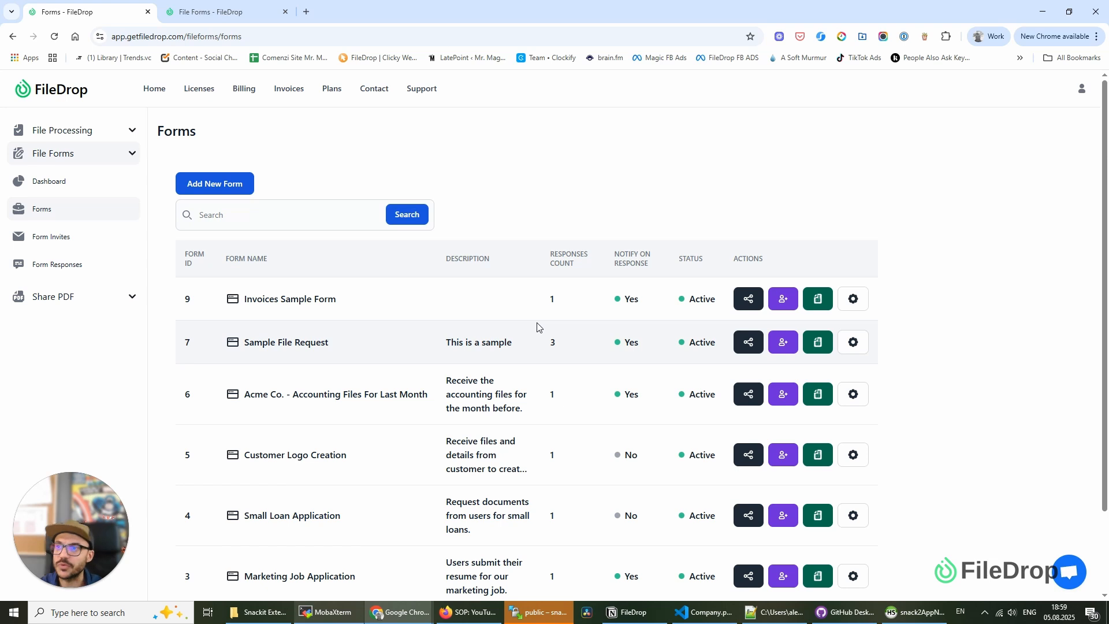
click(235, 189)
click(449, 287)
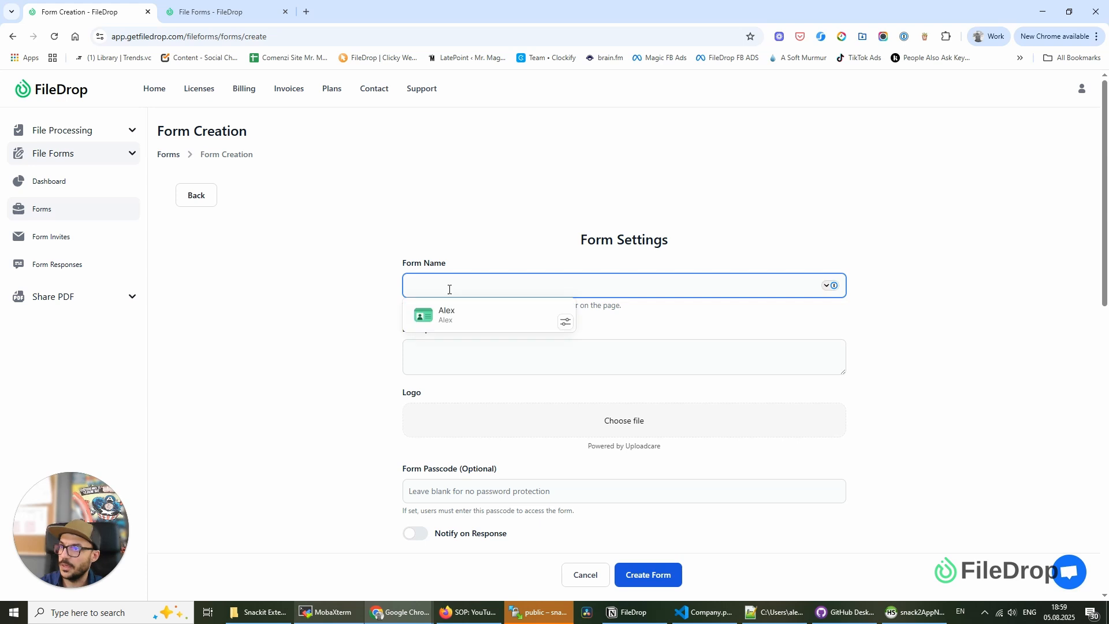
text(Test Form Upload)
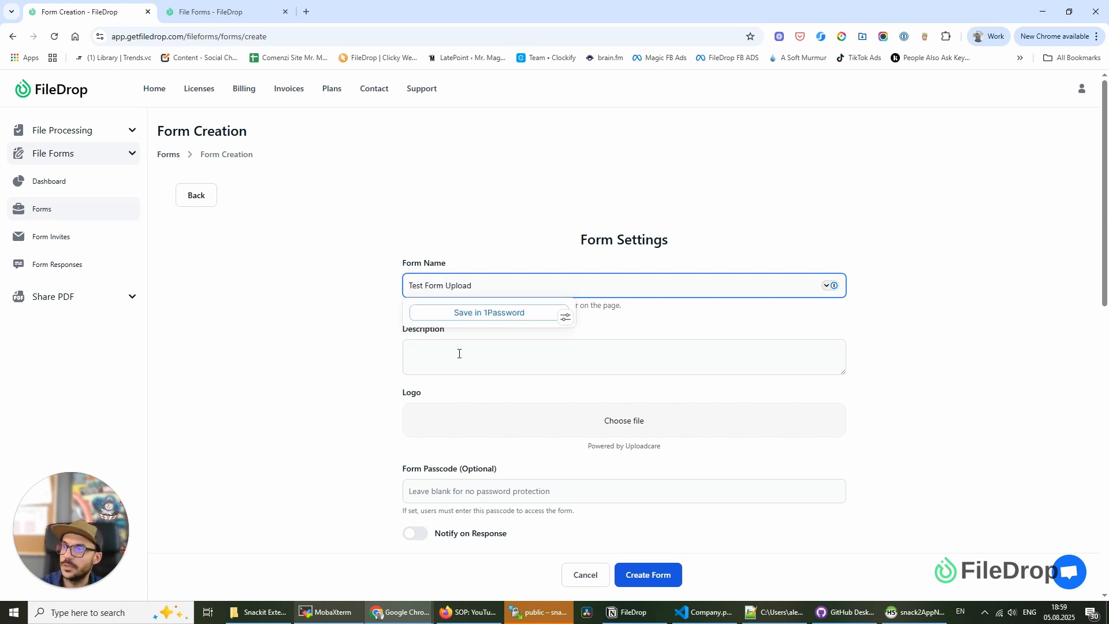
click(459, 353)
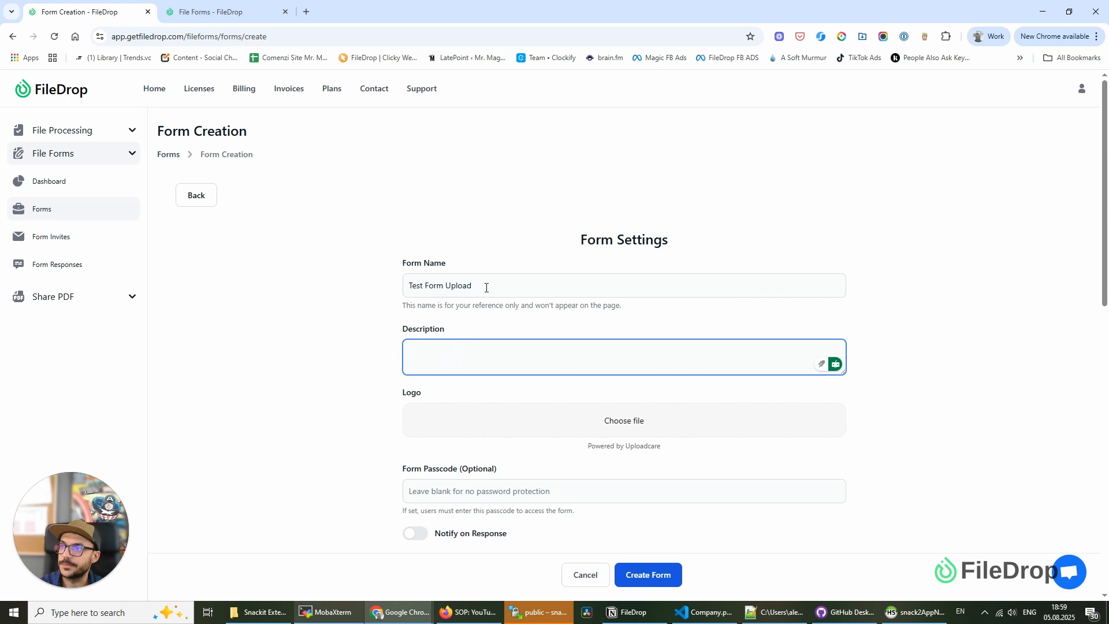
triple_click(486, 287)
click(322, 349)
Enable Notify on Response, disable captcha protection and set the form to Active
scroll(352, 382, down, 3)
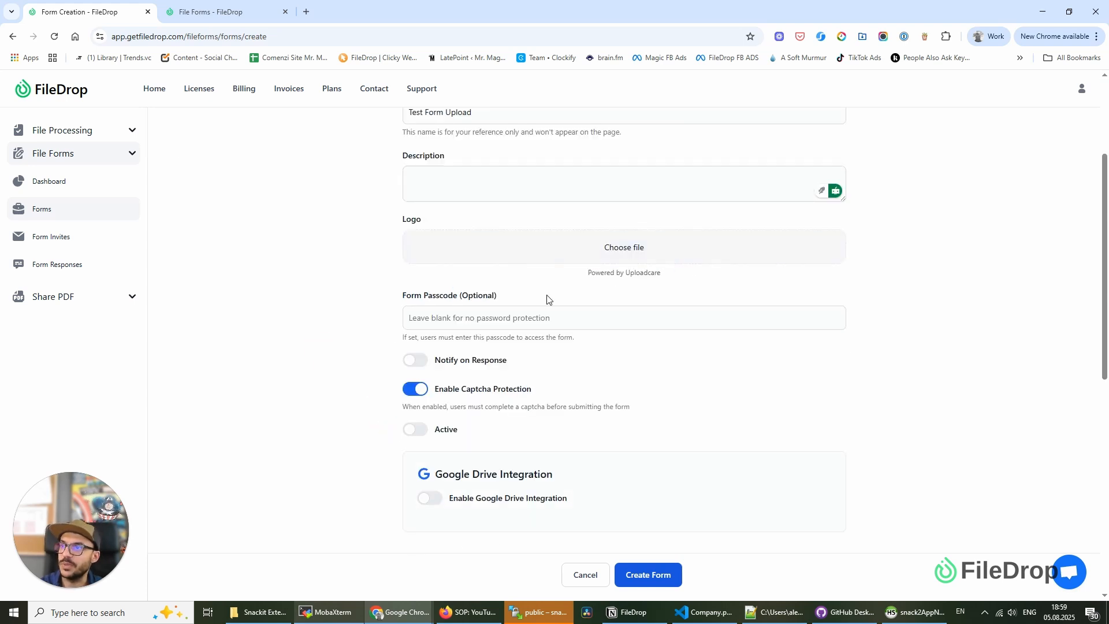
click(422, 368)
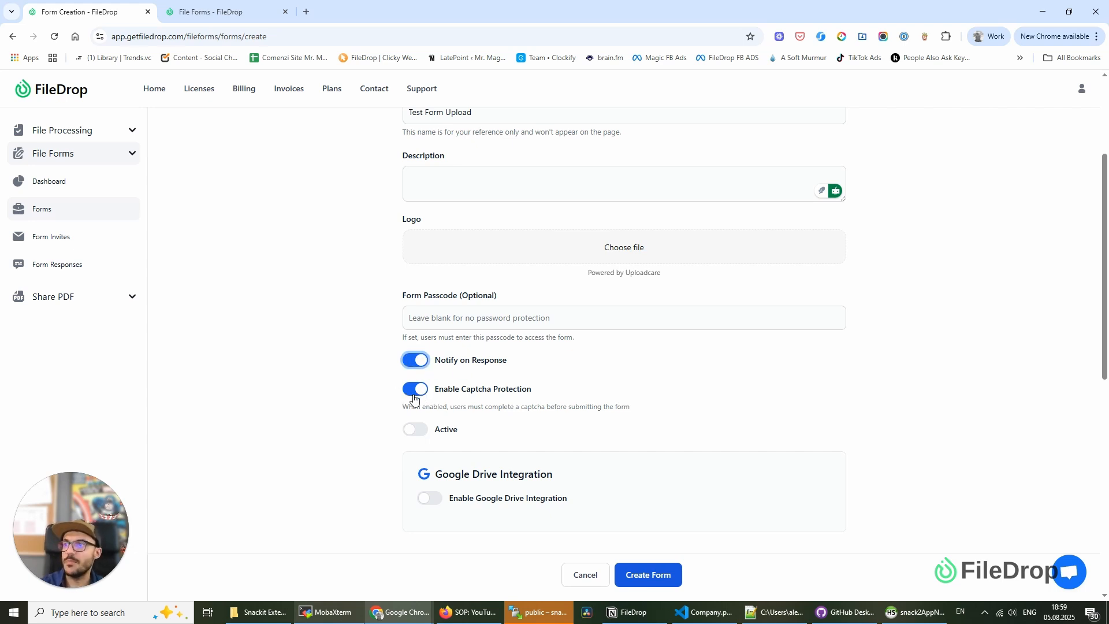
click(414, 397)
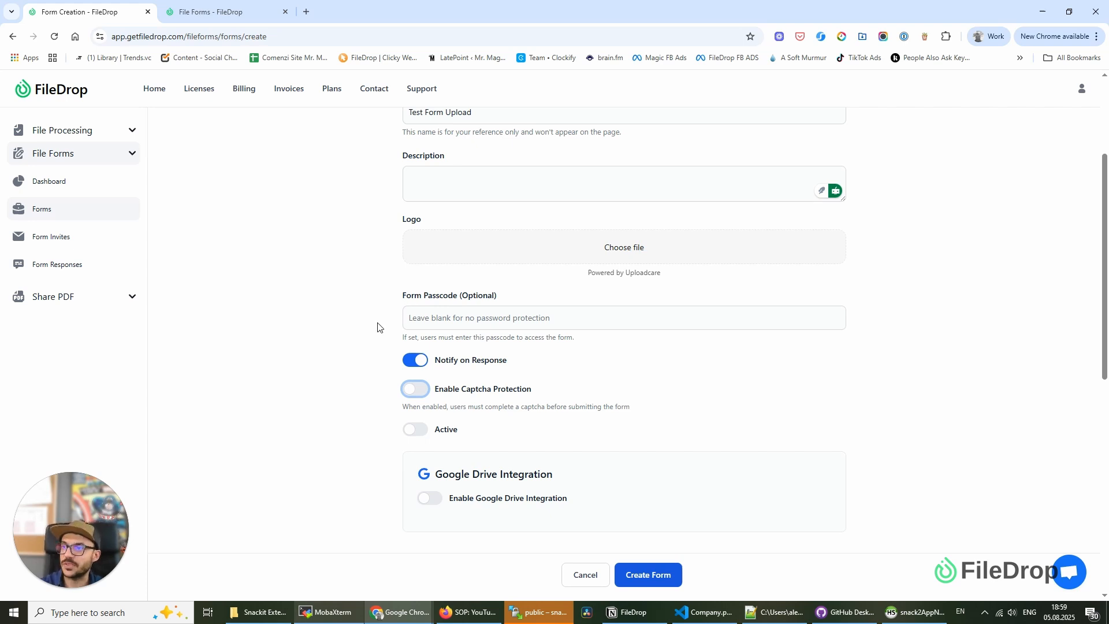
scroll(345, 387, down, 2)
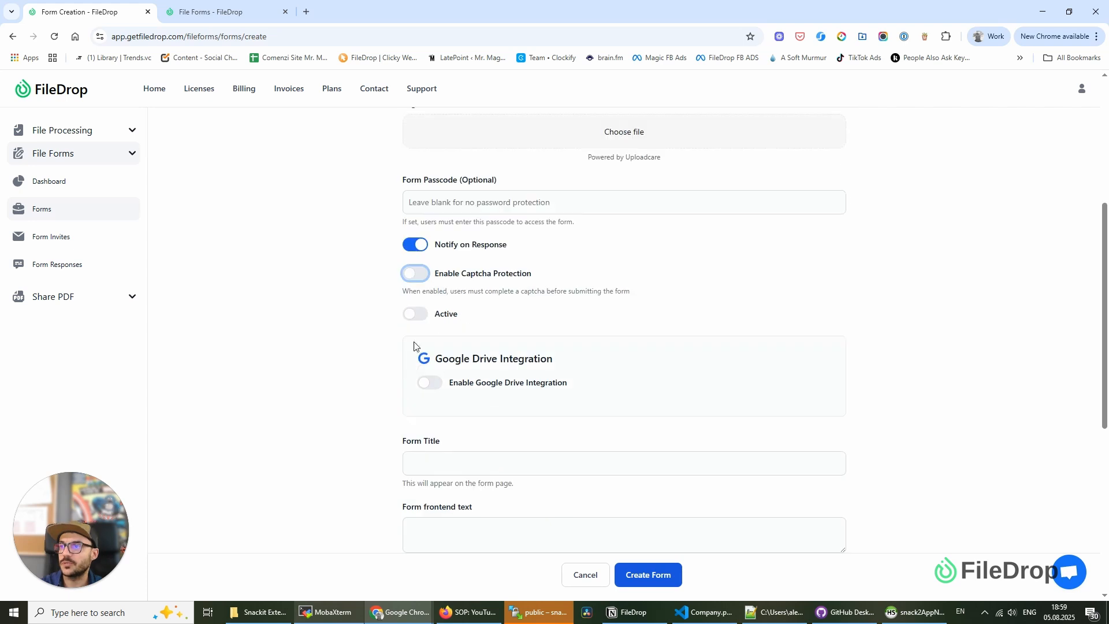
click(416, 312)
Set the form title shown on the page to "Test Form Upload"
scroll(351, 403, down, 1)
scroll(346, 396, down, 2)
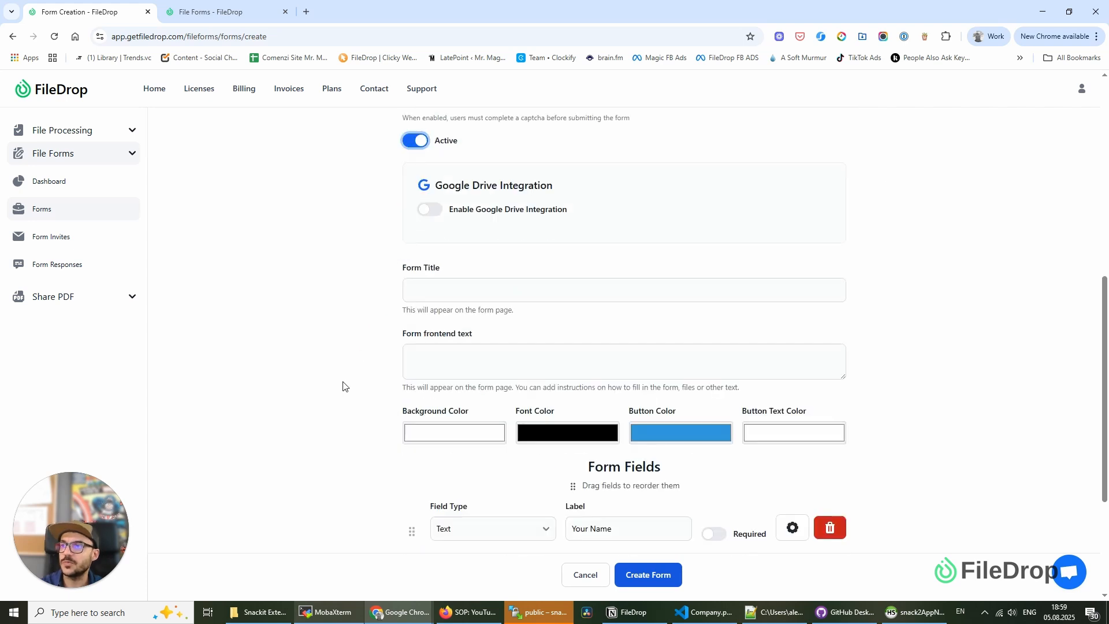
click(490, 286)
text(Test Form Upload)
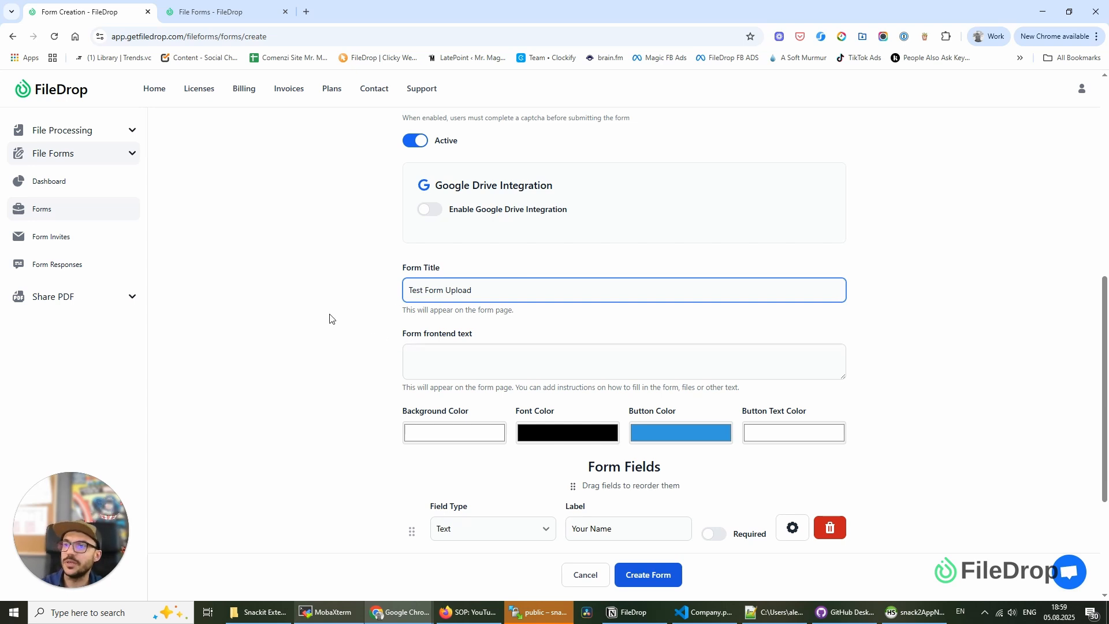
Make the Your Name, Your Email and Upload File fields required, and create the form
scroll(335, 347, down, 4)
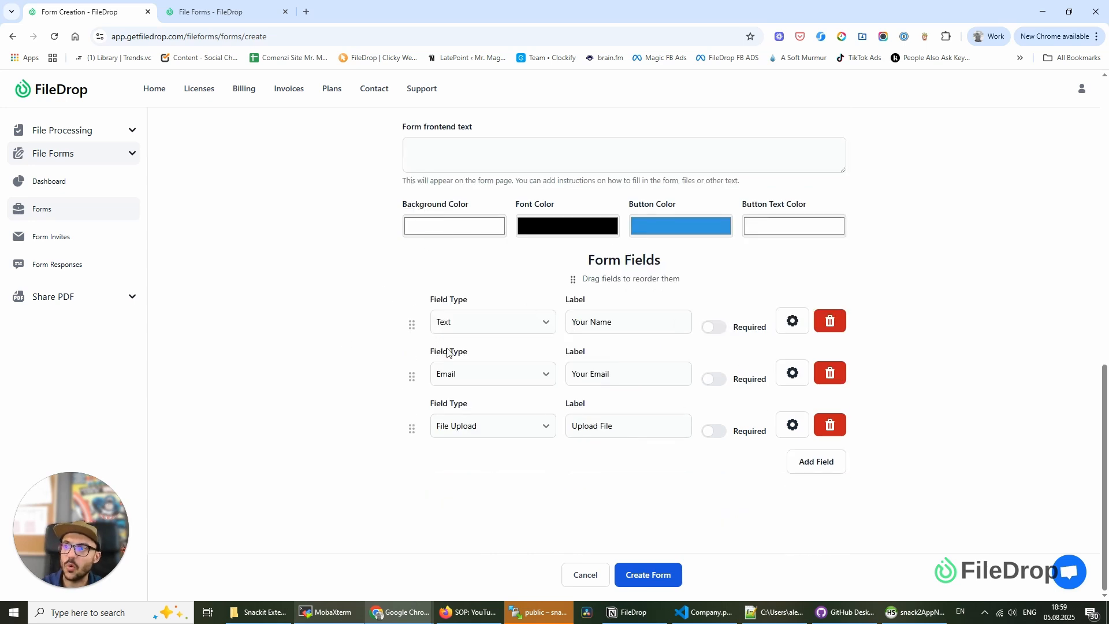
click(714, 328)
click(714, 378)
click(714, 431)
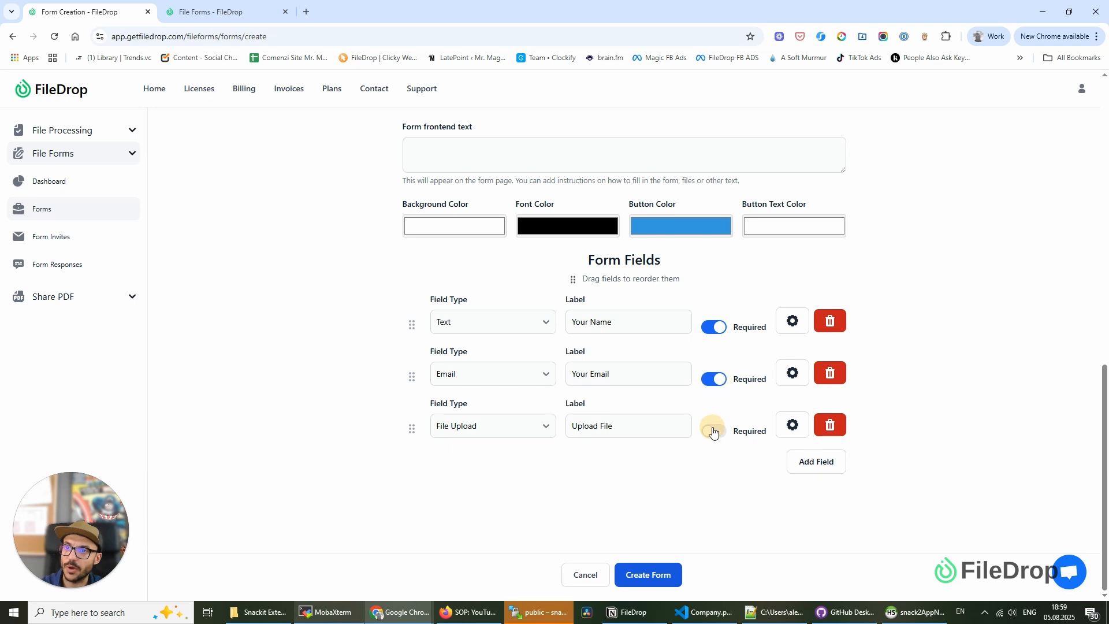
click(658, 583)
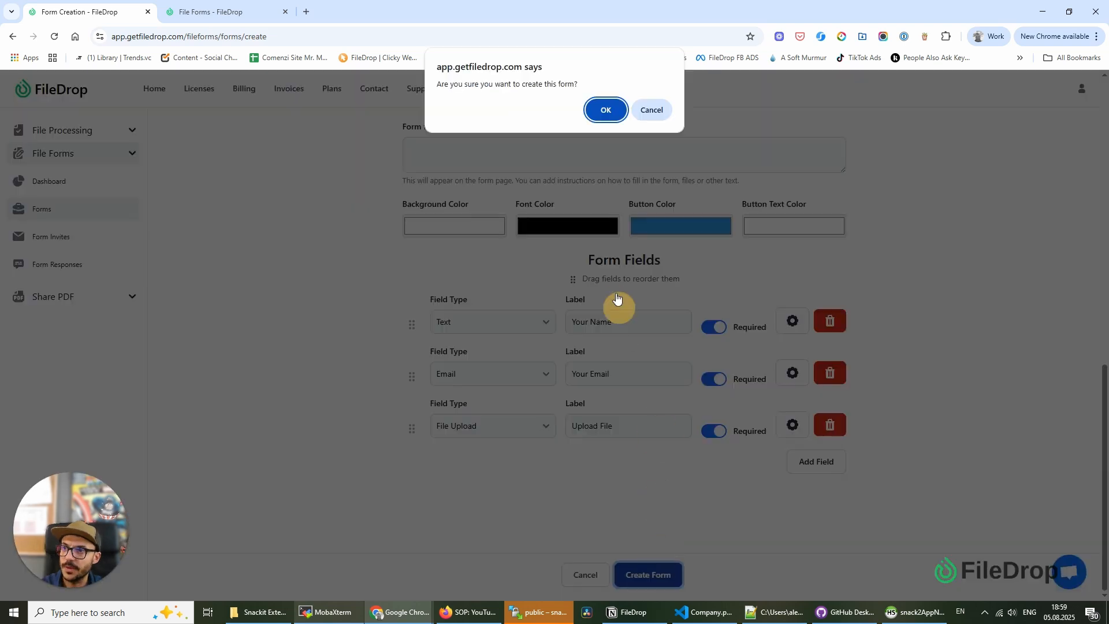
click(603, 109)
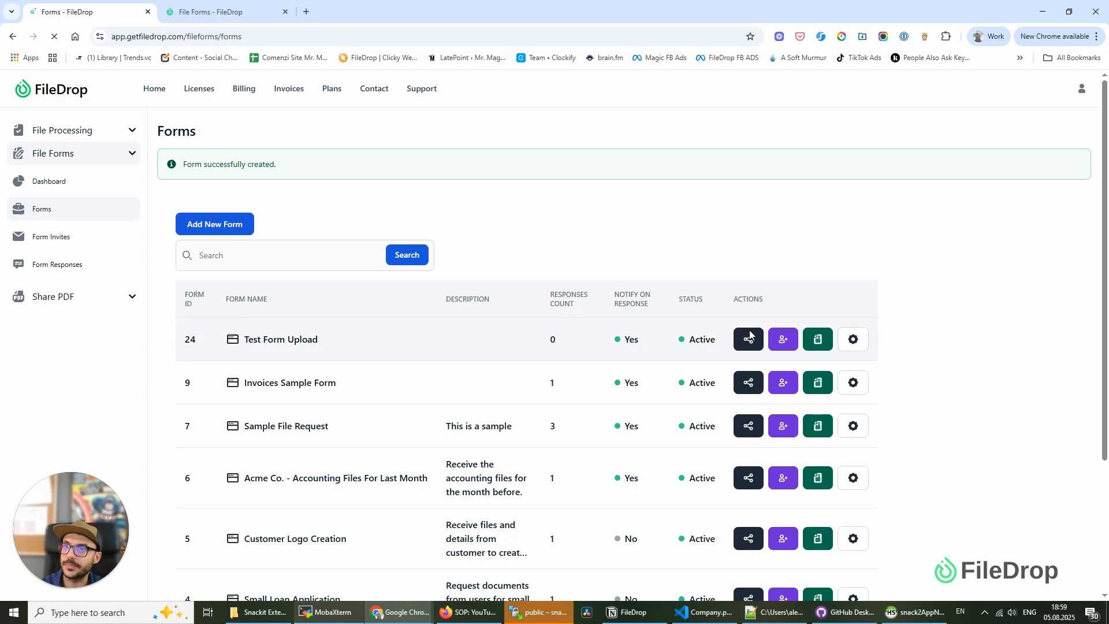
Open the Test Form Upload form for editing and enable its Google Drive integration
click(865, 345)
click(853, 343)
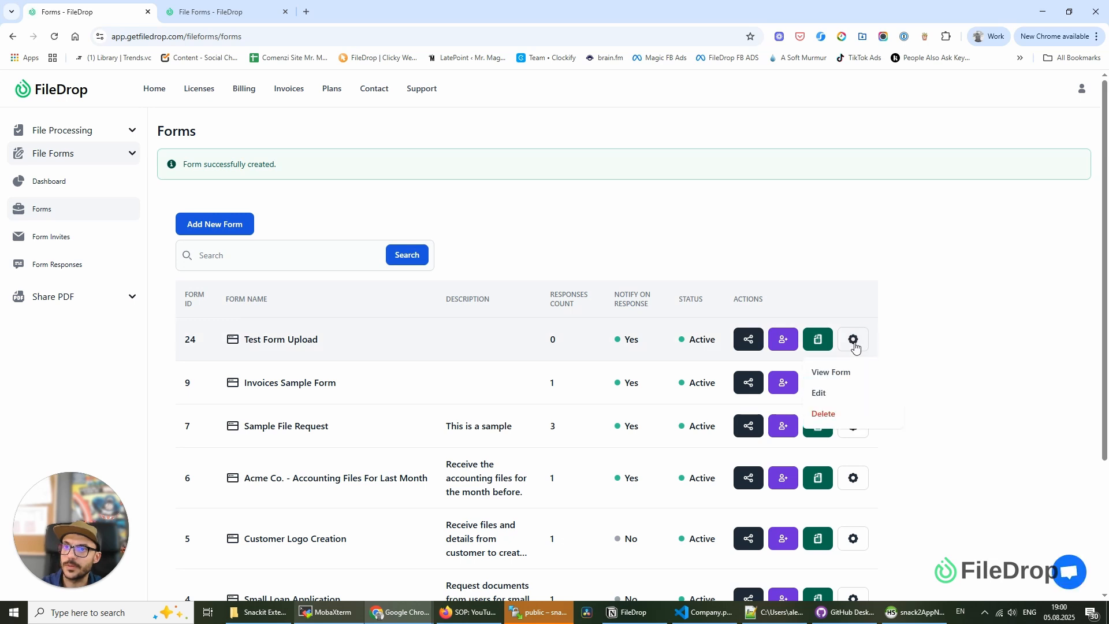
click(840, 388)
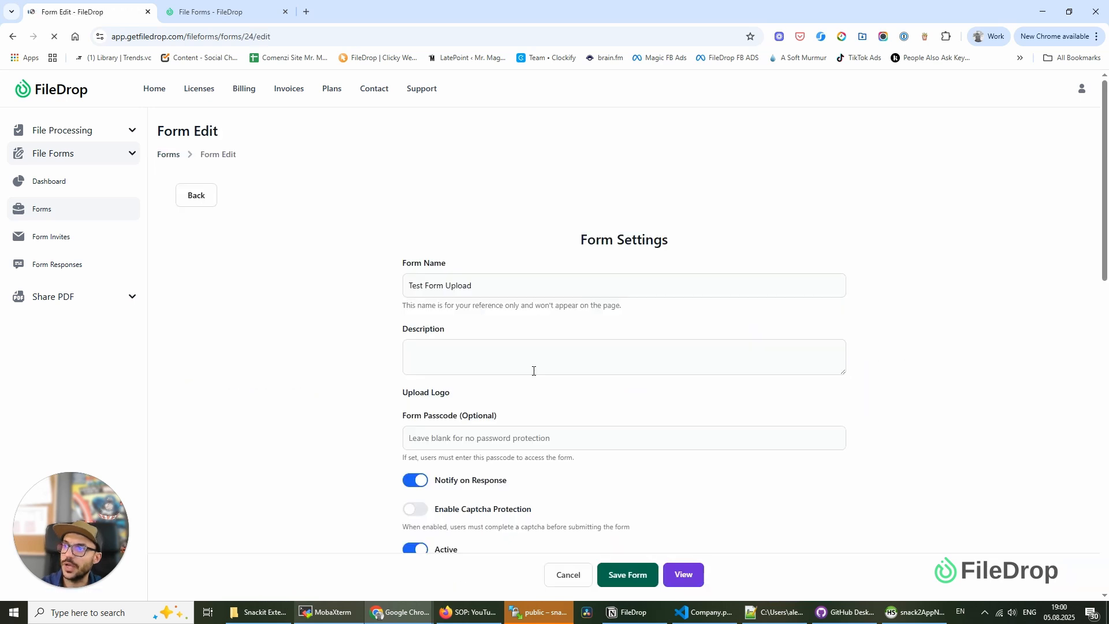
scroll(378, 393, down, 4)
scroll(379, 392, down, 3)
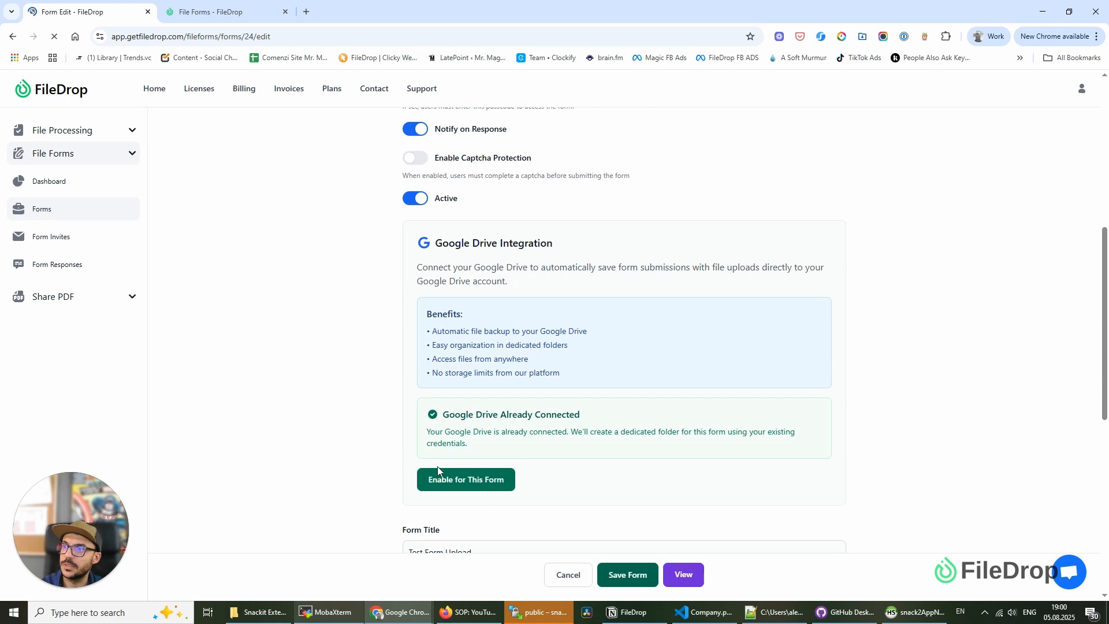
click(487, 487)
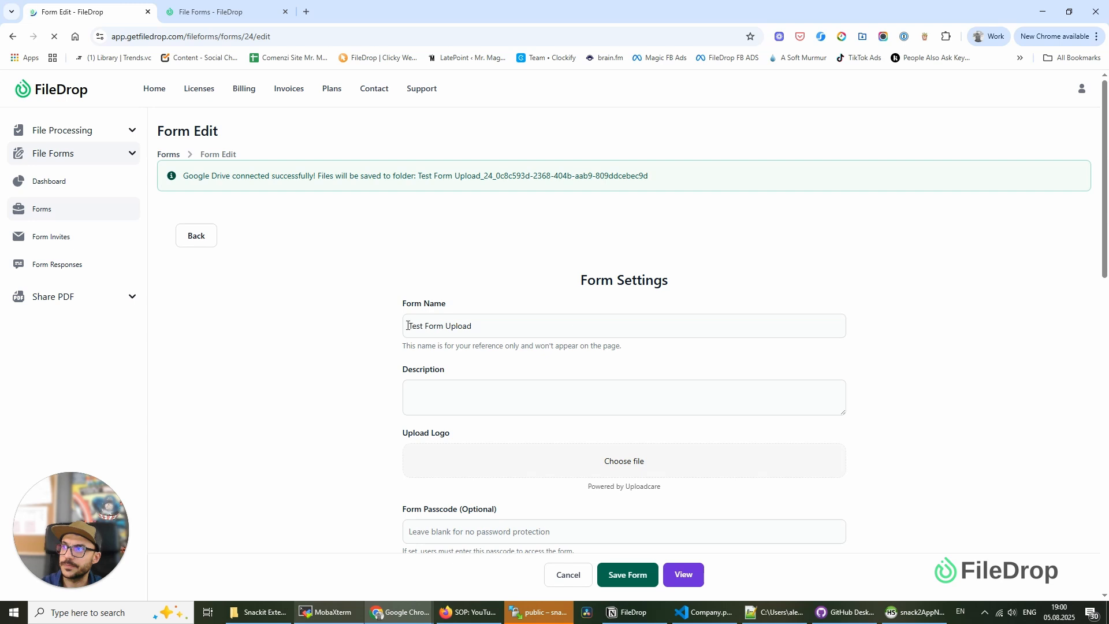
Start changing the form's Google Drive folder, signing in with the personal Gmail account and granting FileDrop access to Drive files
scroll(381, 330, down, 6)
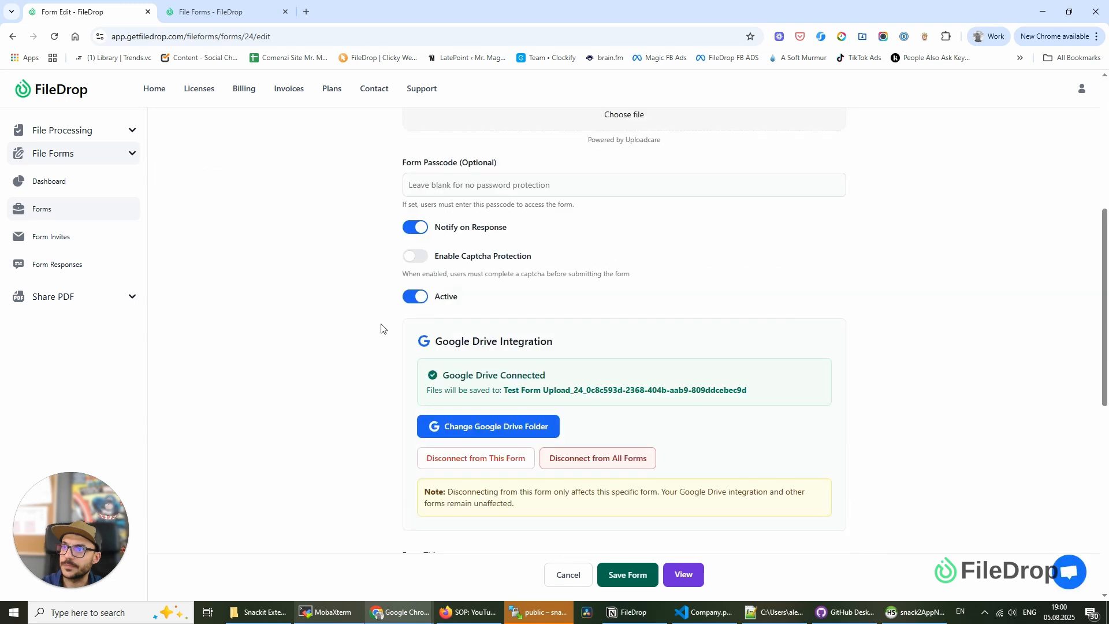
scroll(381, 329, down, 2)
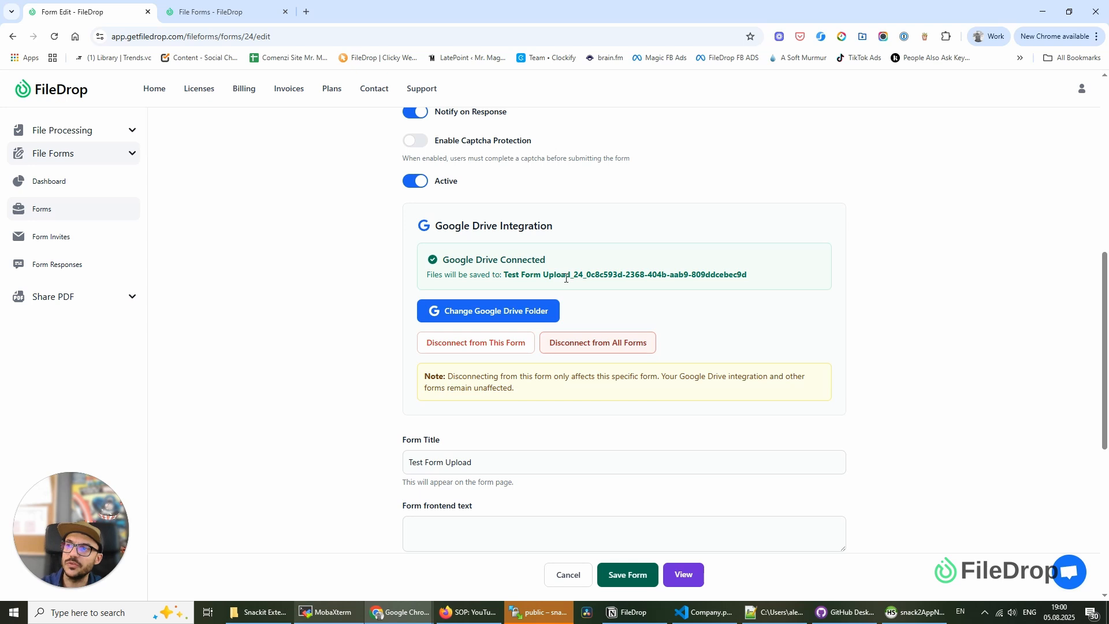
click(479, 312)
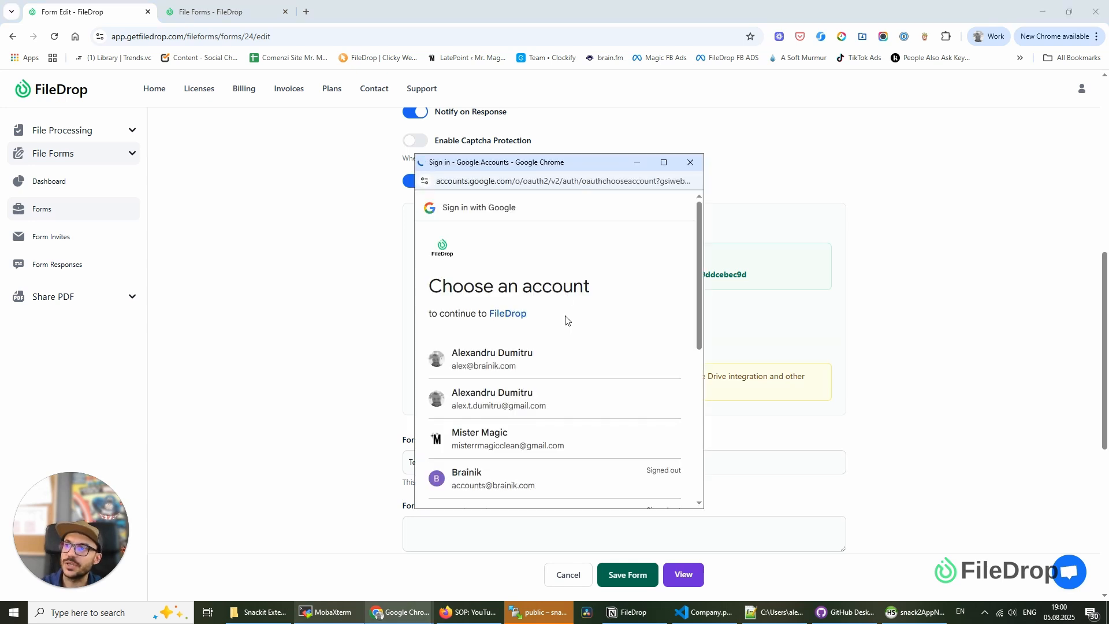
click(532, 398)
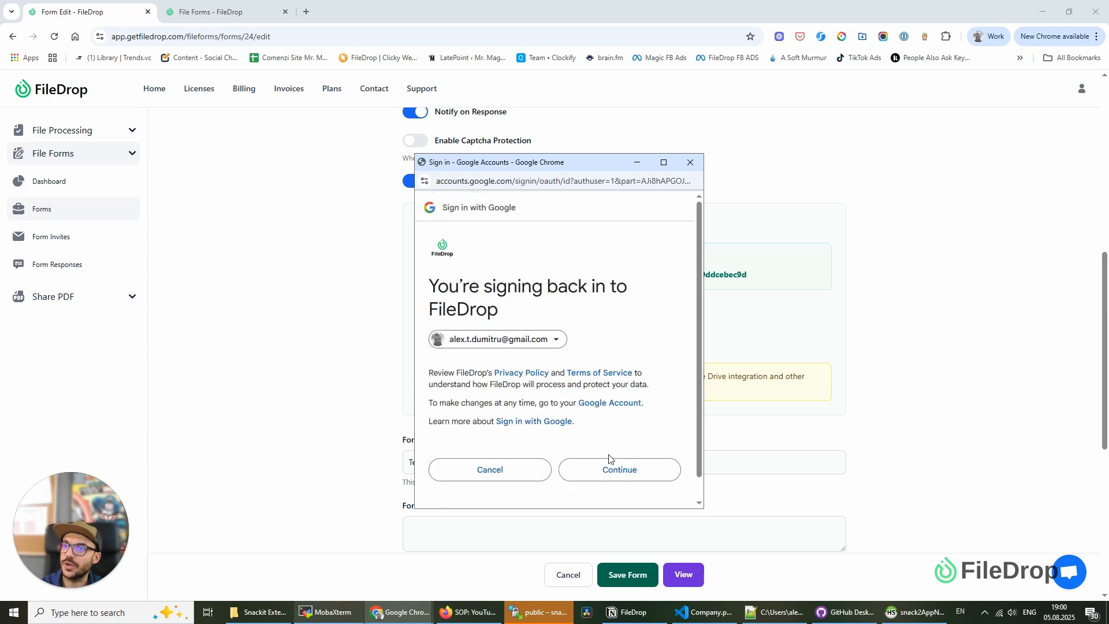
click(609, 468)
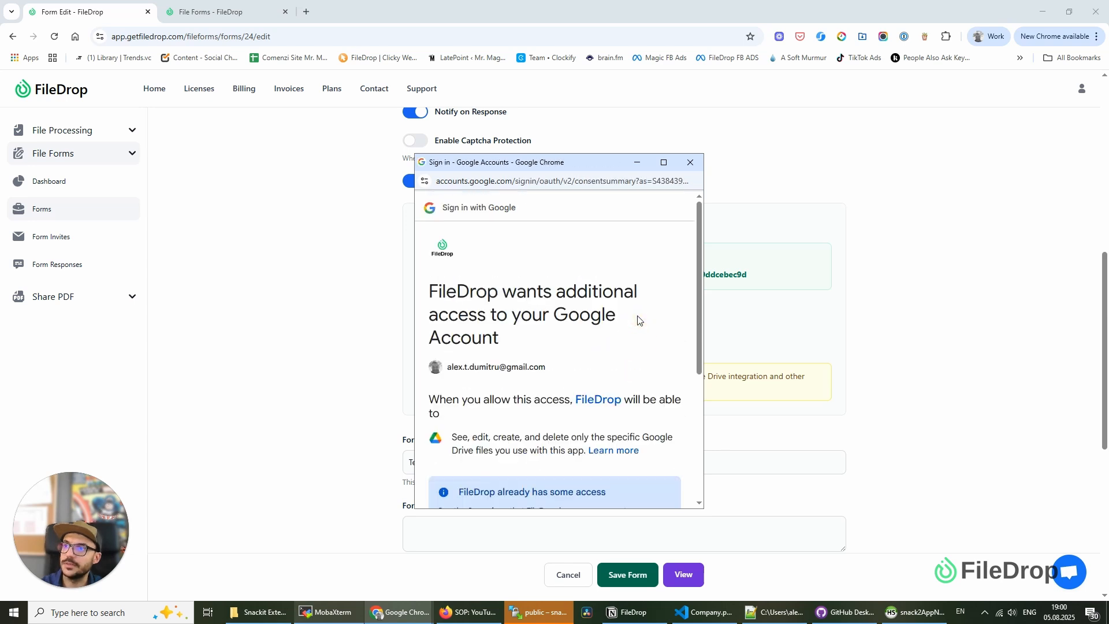
scroll(639, 320, down, 3)
click(633, 495)
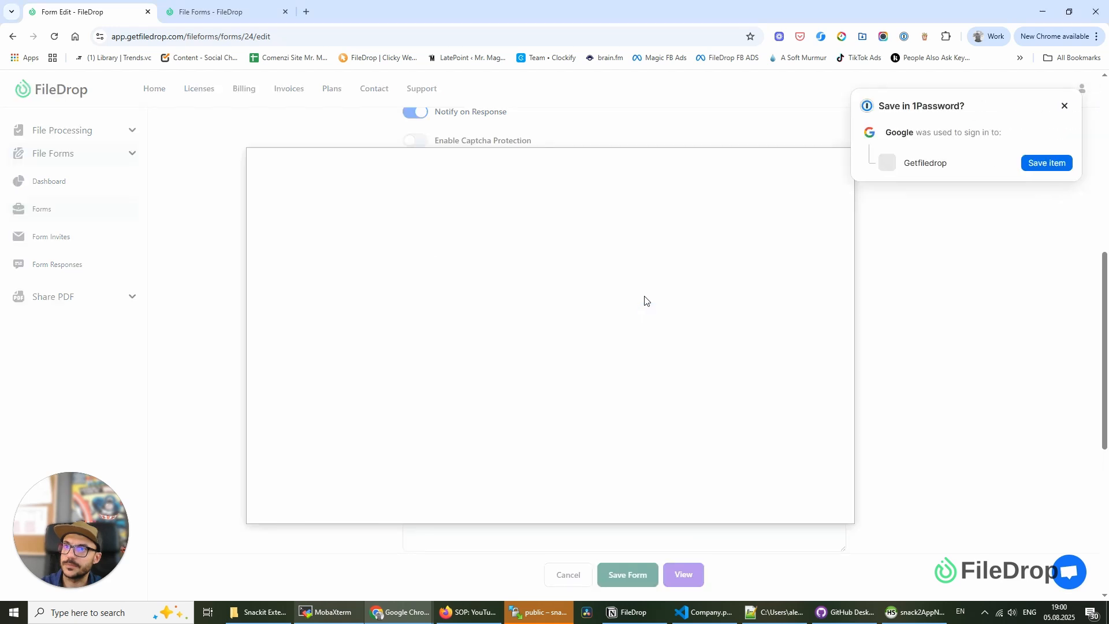
Dismiss the offer to save the login, browse the Google Drive folder list and leave it without choosing a folder
click(1082, 106)
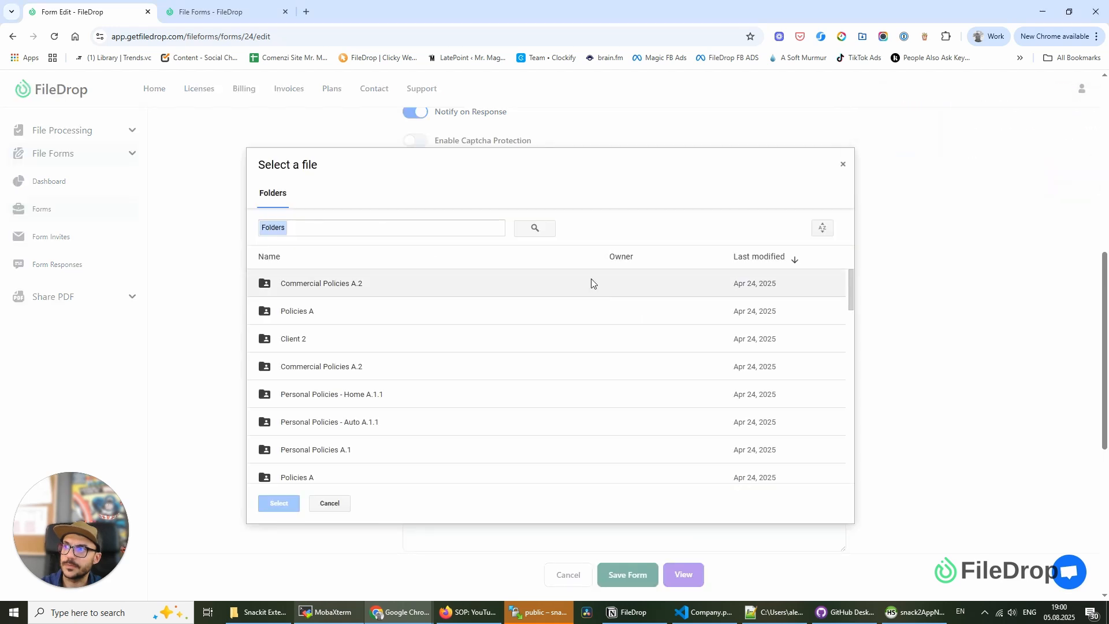
scroll(564, 347, down, 10)
scroll(564, 346, down, 8)
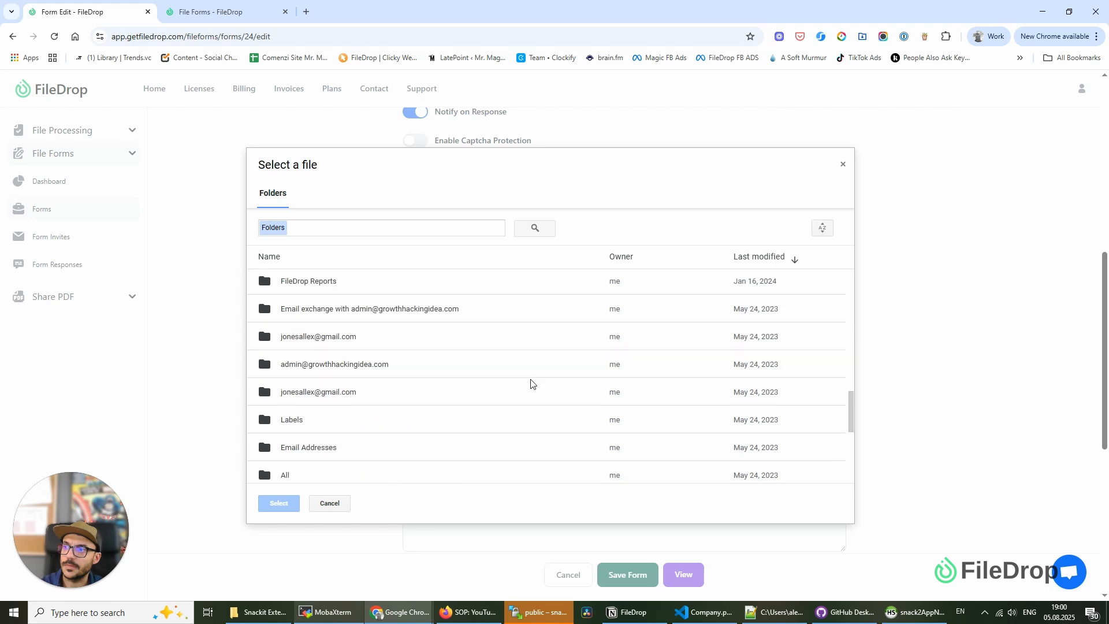
scroll(436, 404, up, 15)
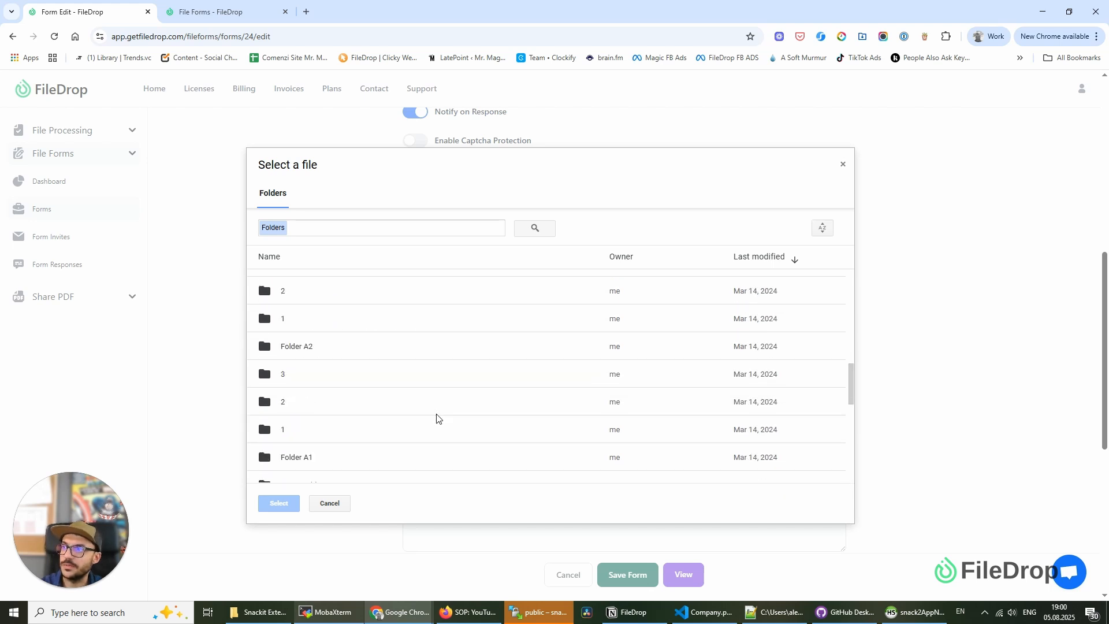
click(335, 504)
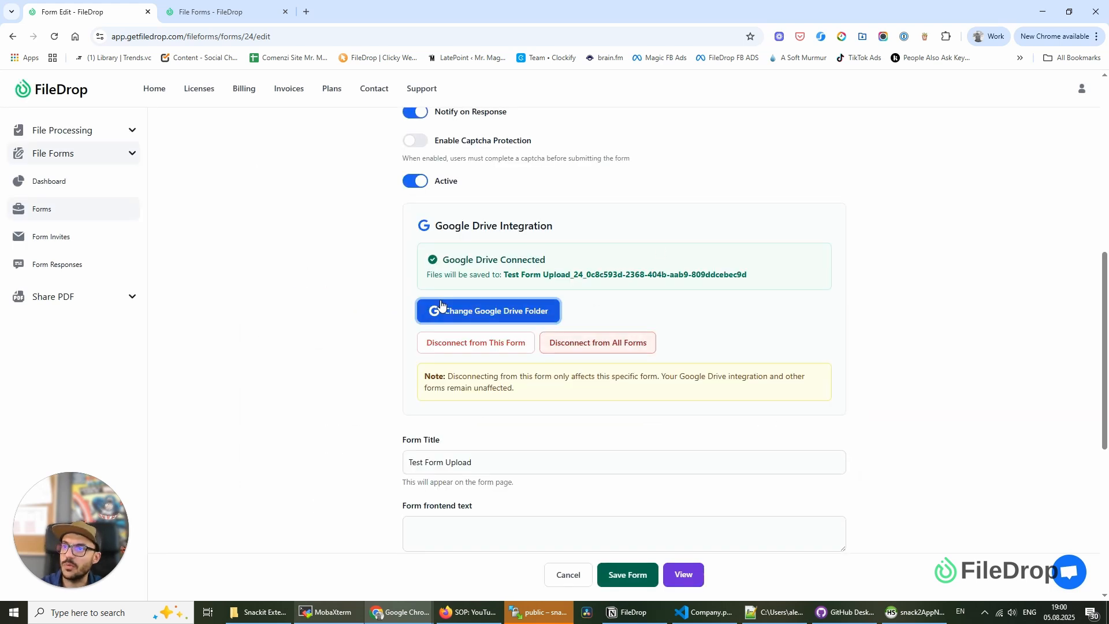
Save the edited form and copy the share URL of Test Form Upload
click(627, 575)
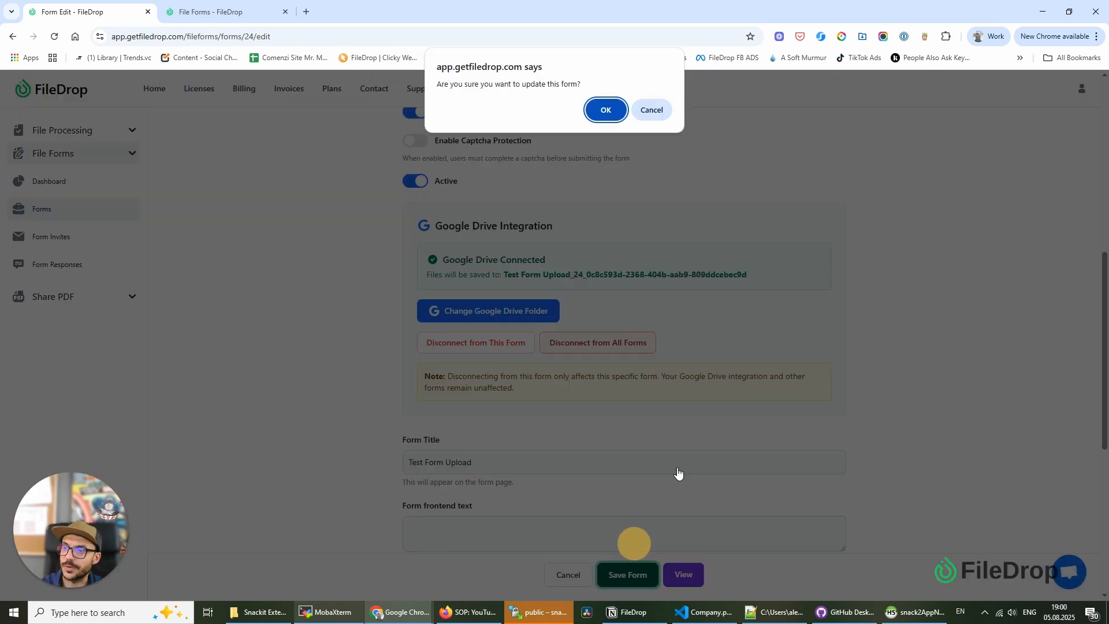
click(604, 109)
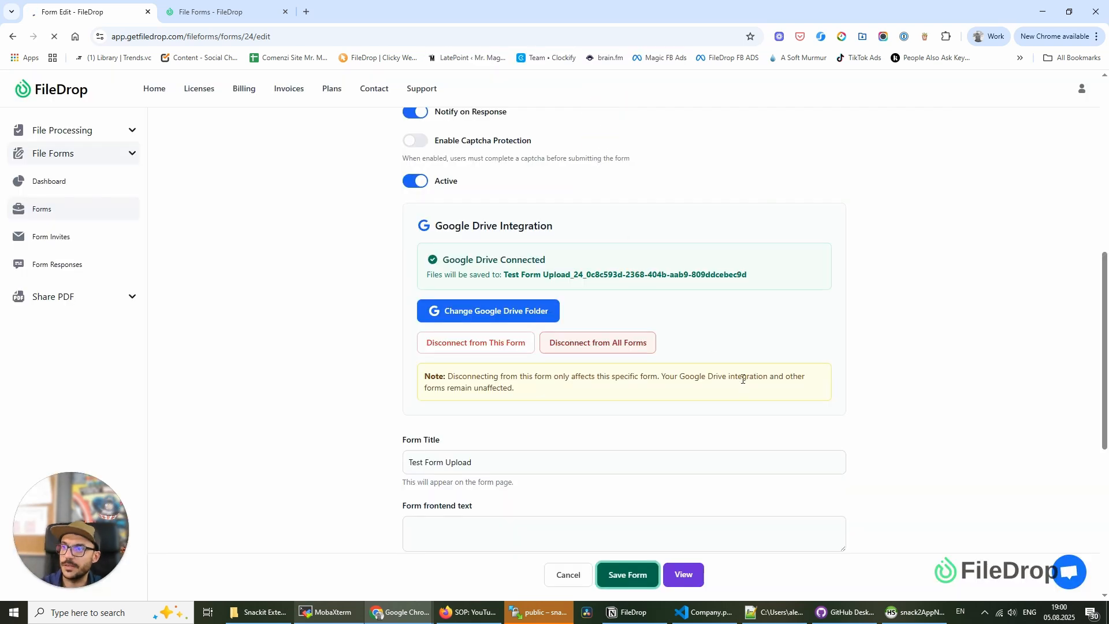
click(750, 342)
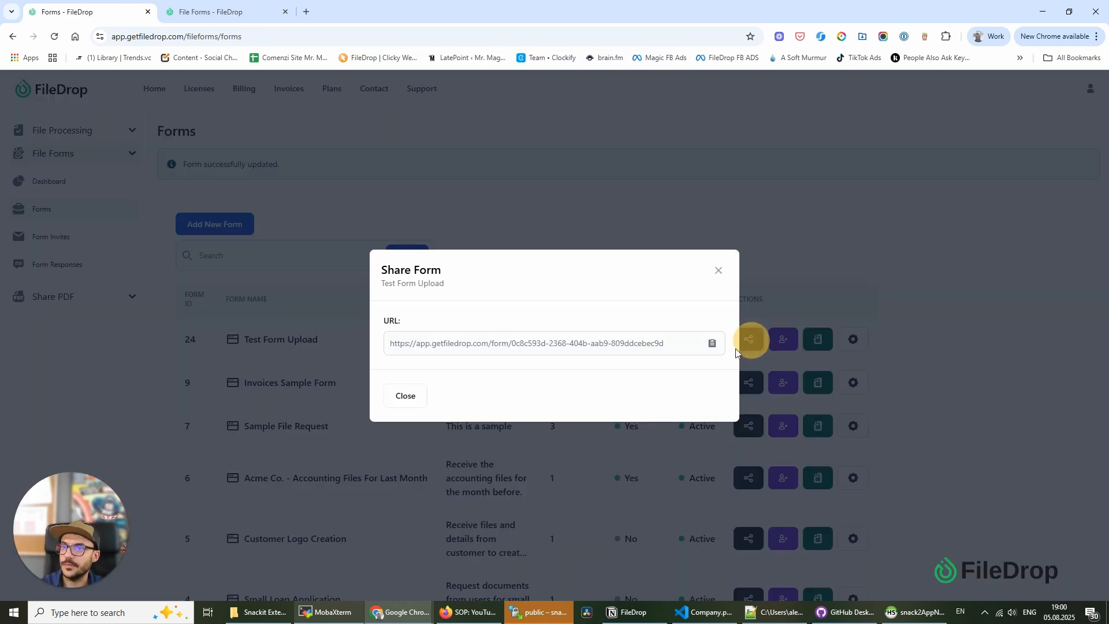
click(712, 343)
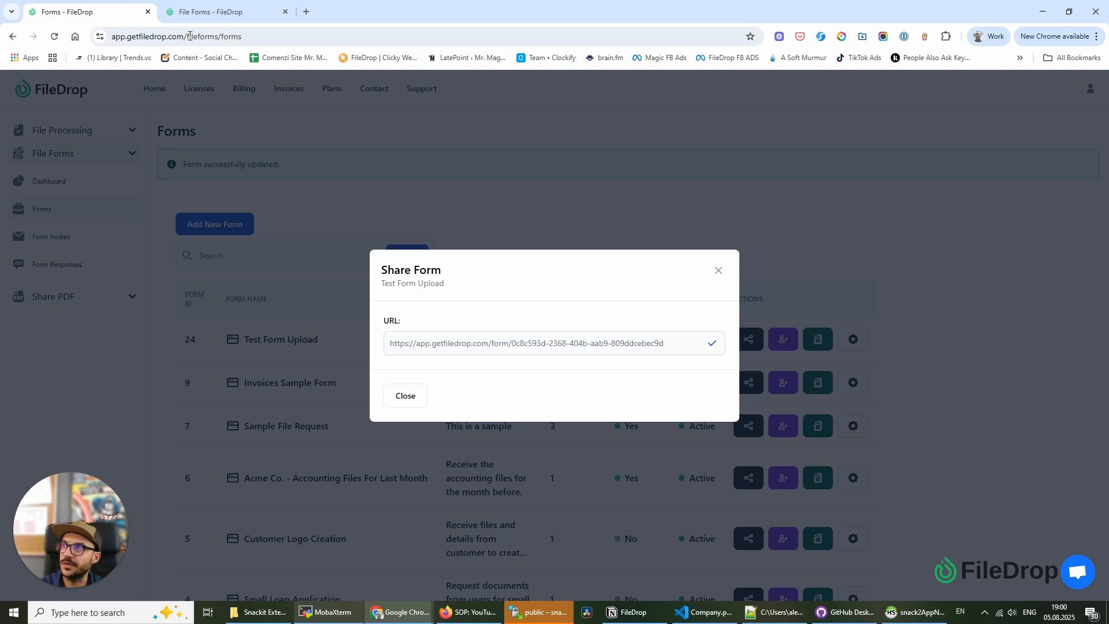
Open the copied form link in a new browser tab
click(306, 11)
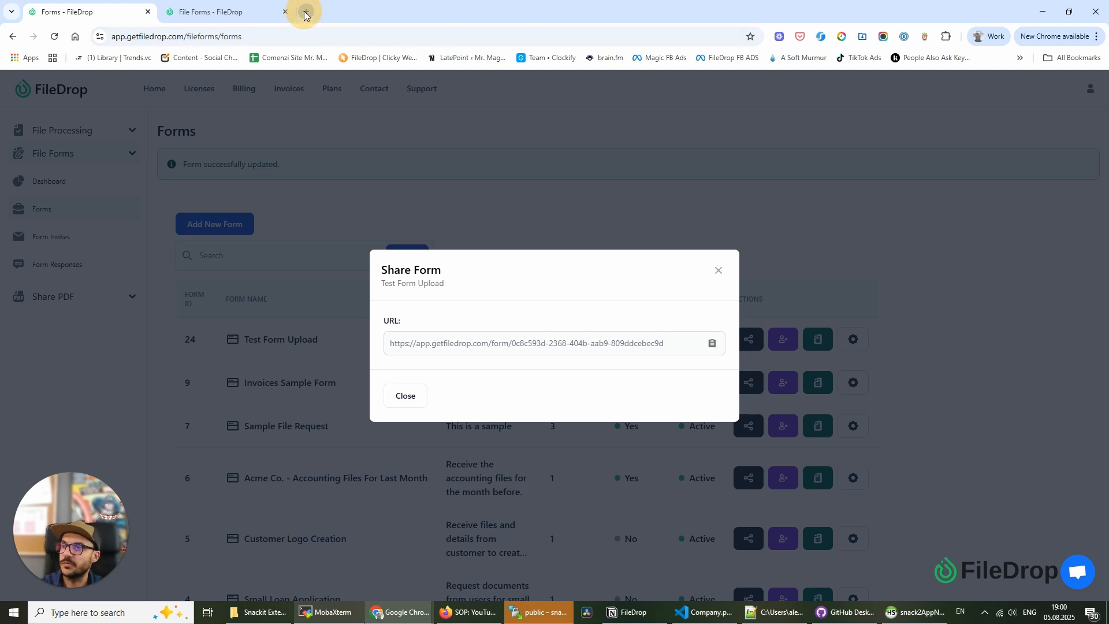
key(ctrl+v)
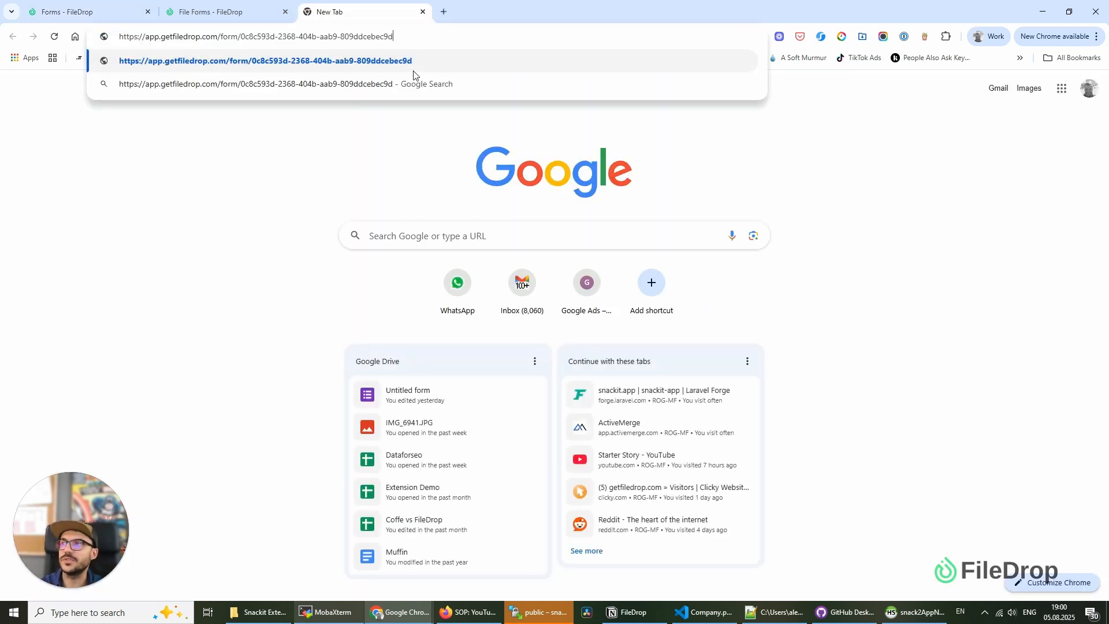
key(Return)
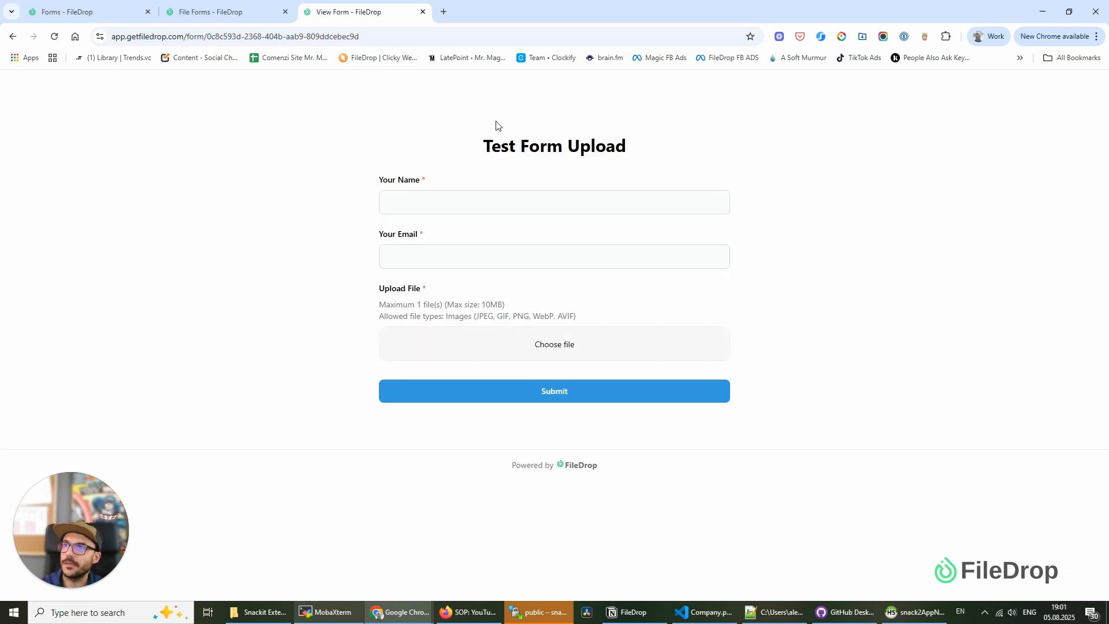
Fill in the respondent's name and e-mail address on the public Test Form Upload page
click(451, 207)
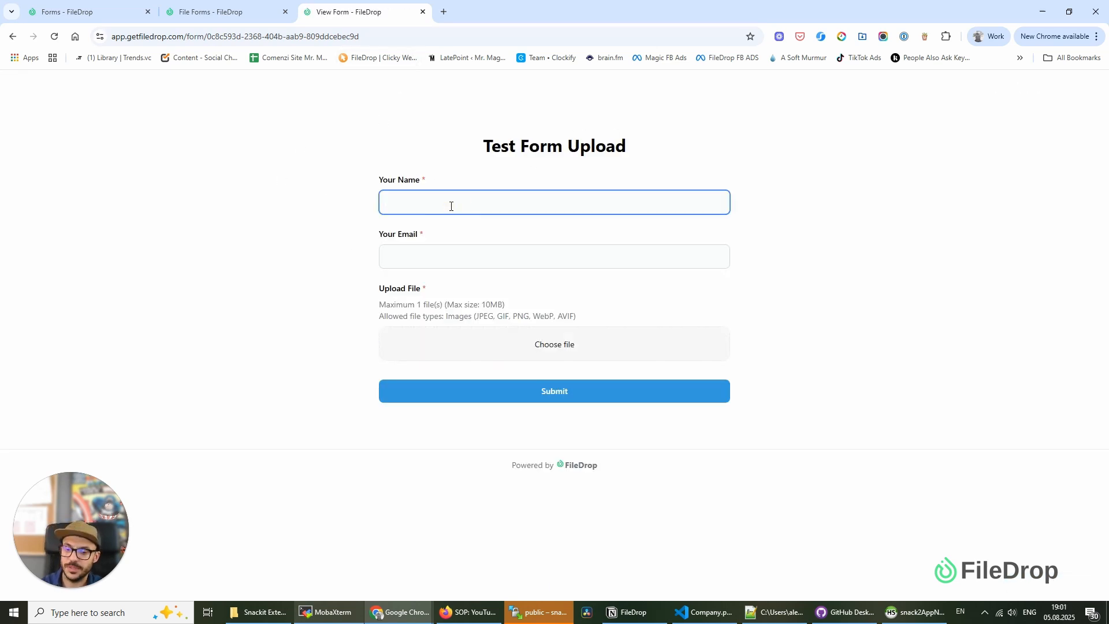
text(Ale)
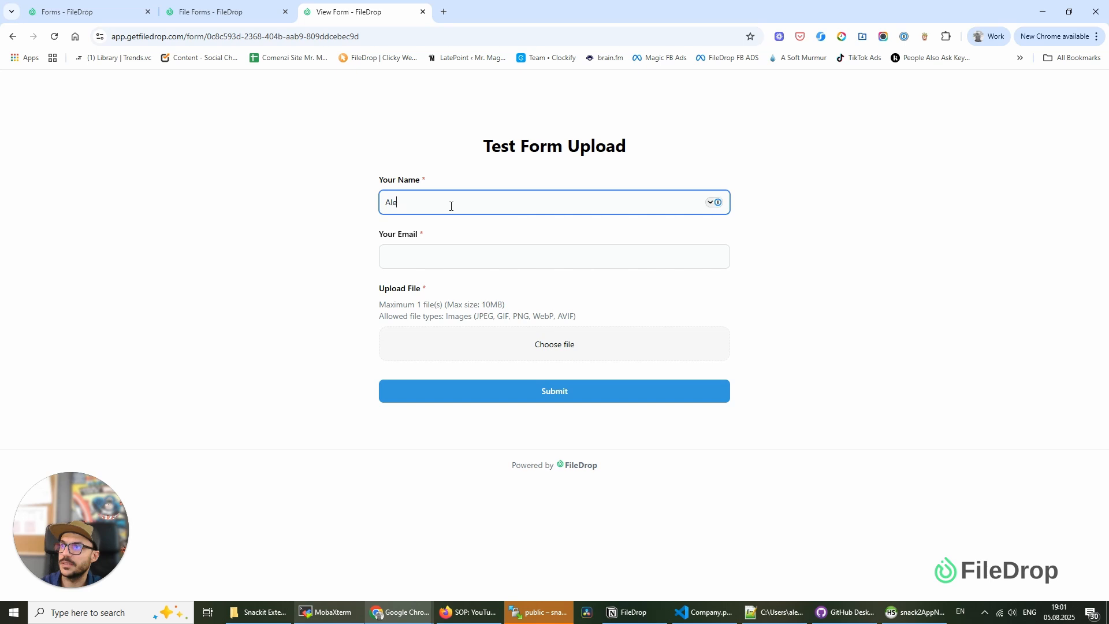
text(x)
key(Tab)
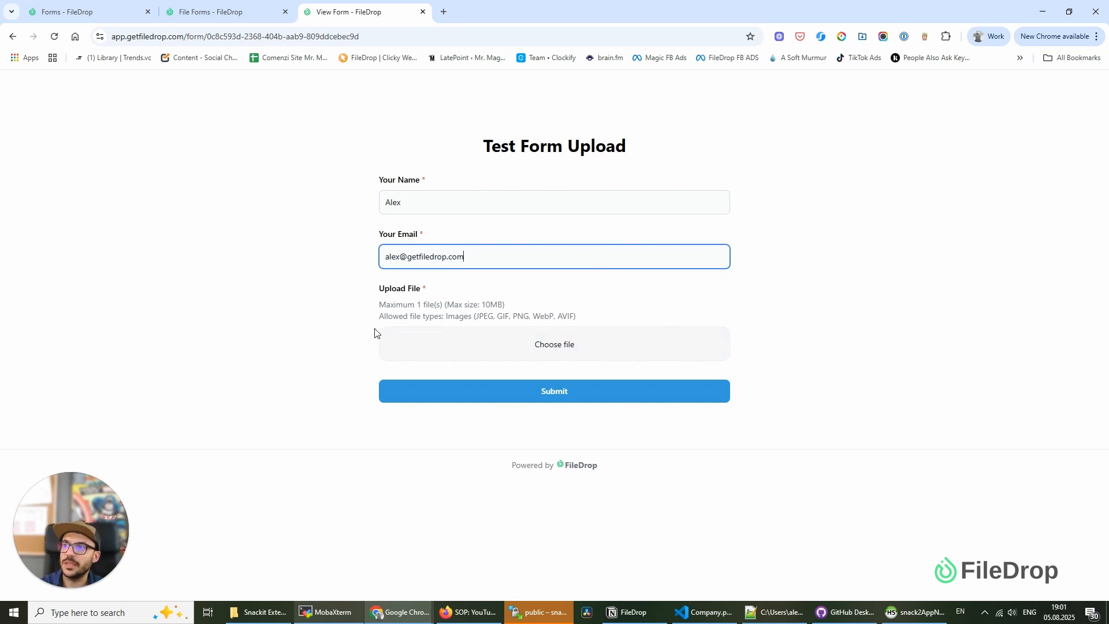
Attach Snackit Promo.png from the Temporary folder to the upload field and submit the form, confirming the submission
click(607, 358)
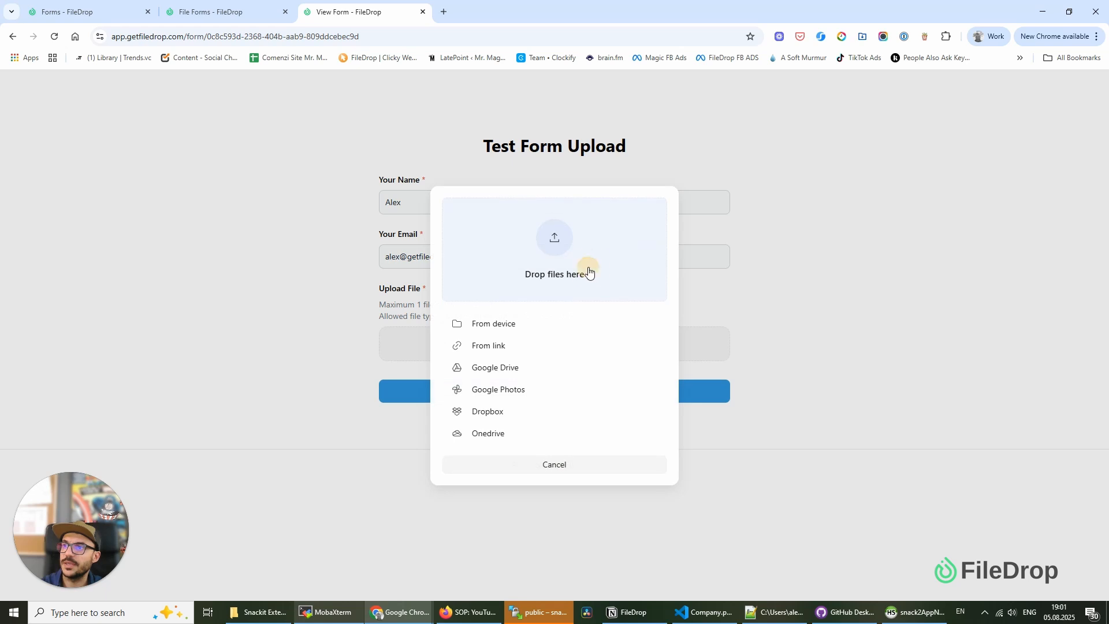
click(628, 246)
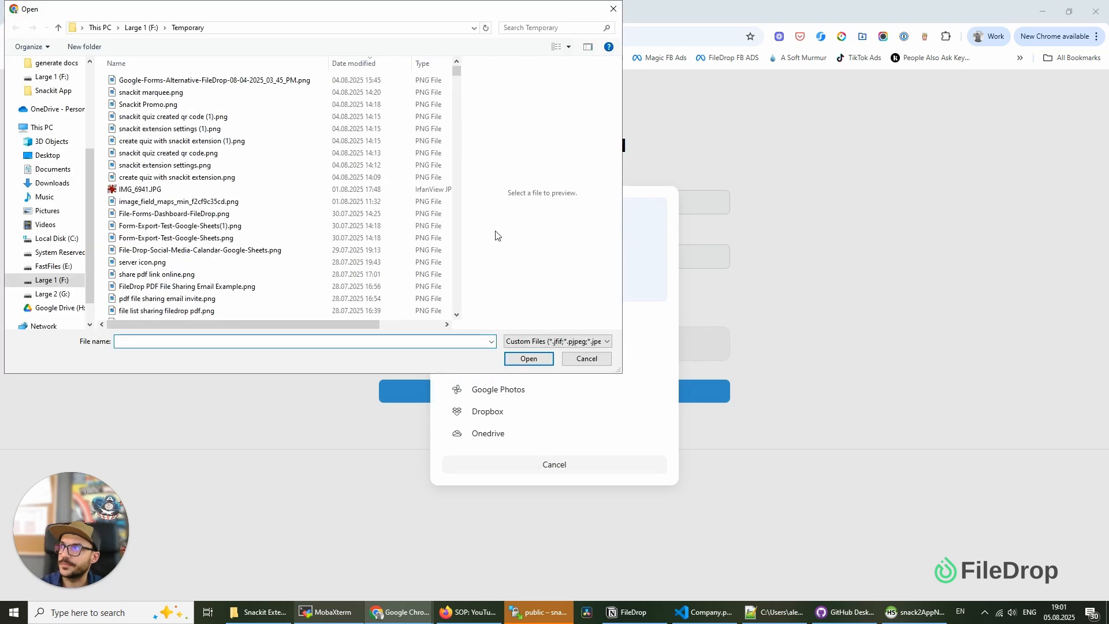
click(242, 81)
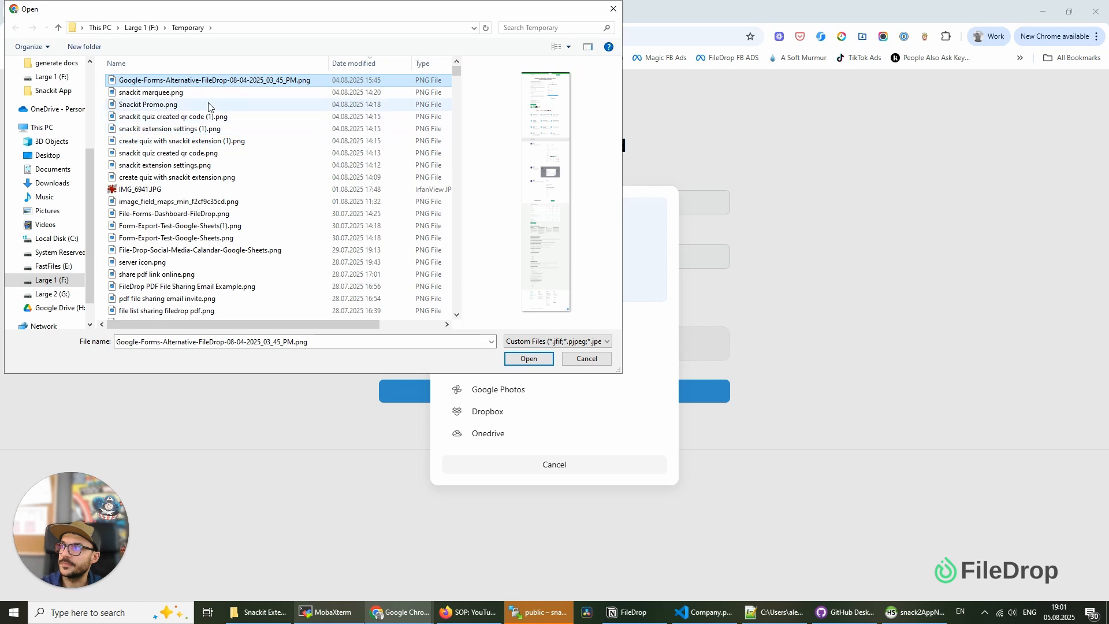
click(177, 104)
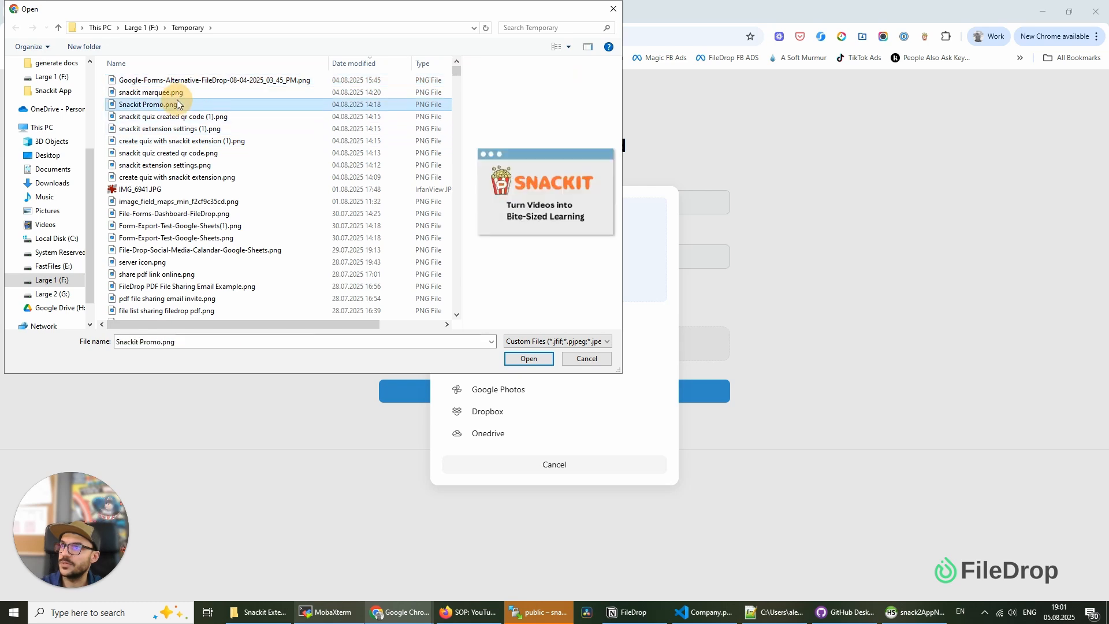
click(514, 357)
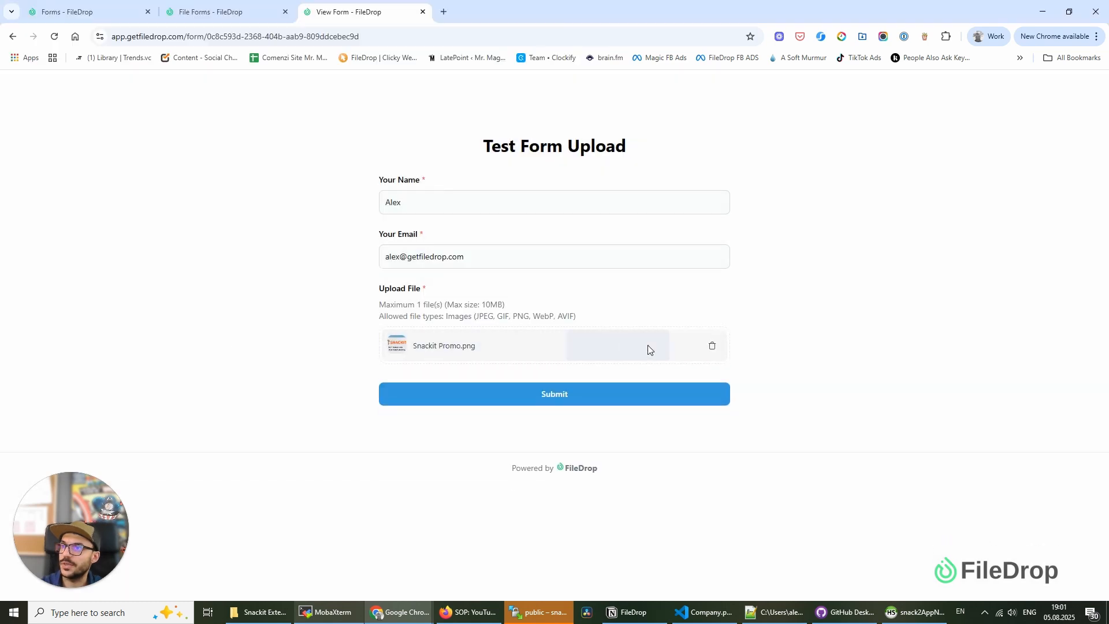
click(549, 399)
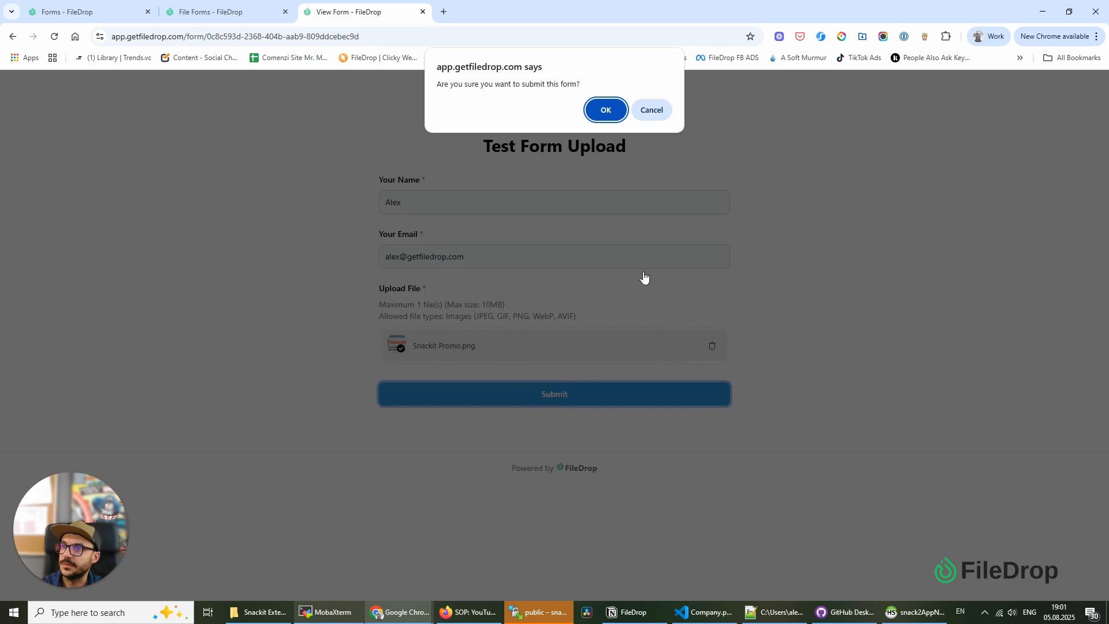
click(604, 109)
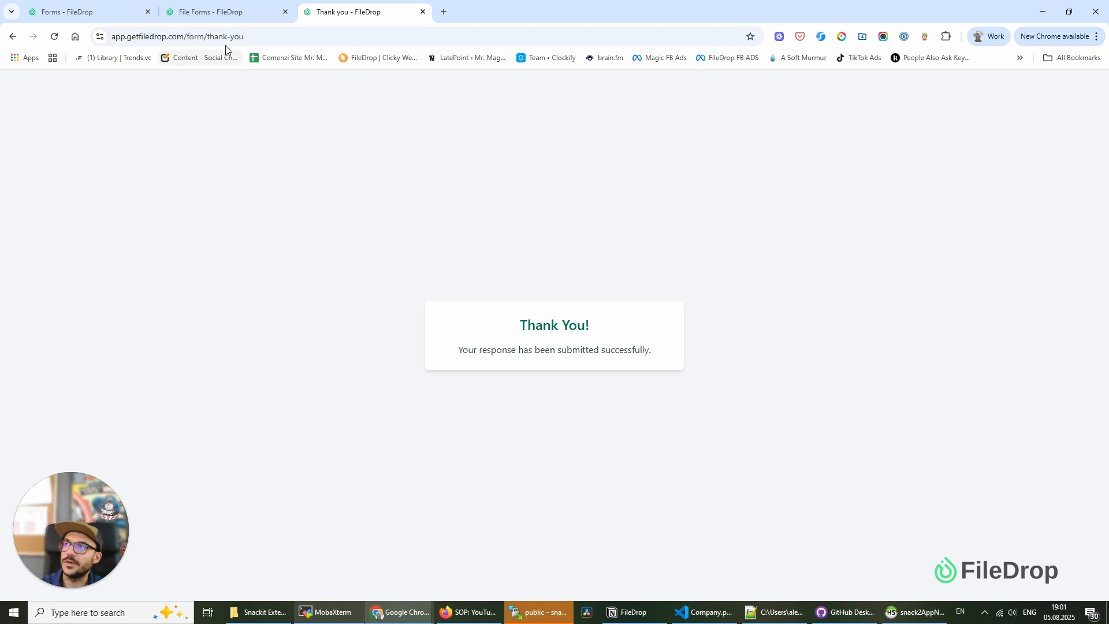
Return to the FileDrop forms page, close the share dialog and view the newest Test Form Upload response down to its uploaded file
click(221, 17)
click(84, 12)
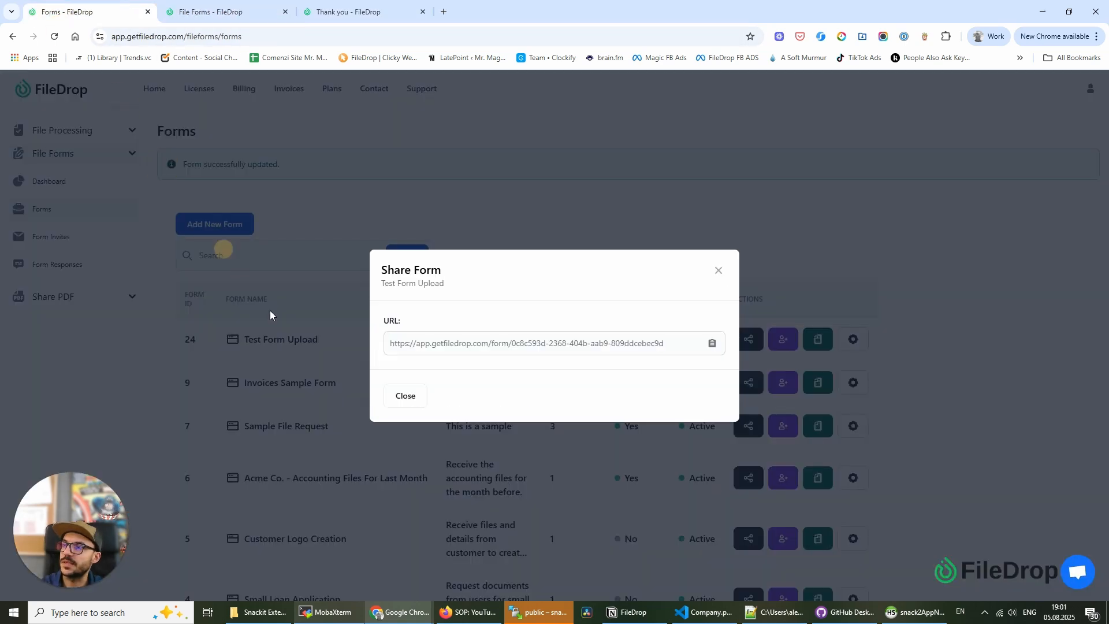
click(403, 395)
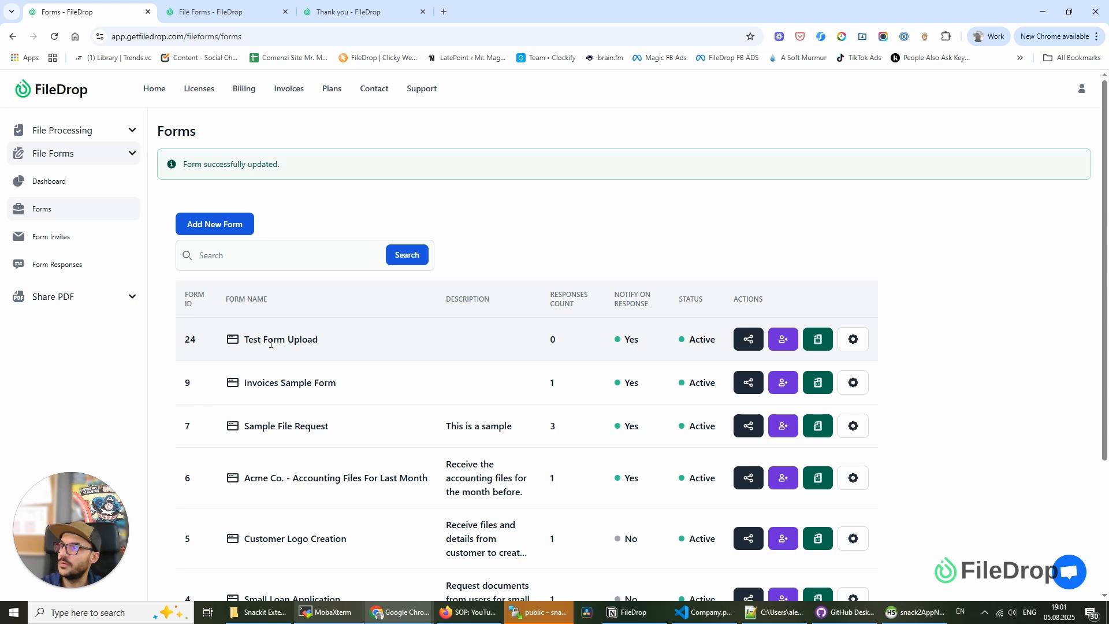
drag(45, 210, 1084, 202)
click(47, 264)
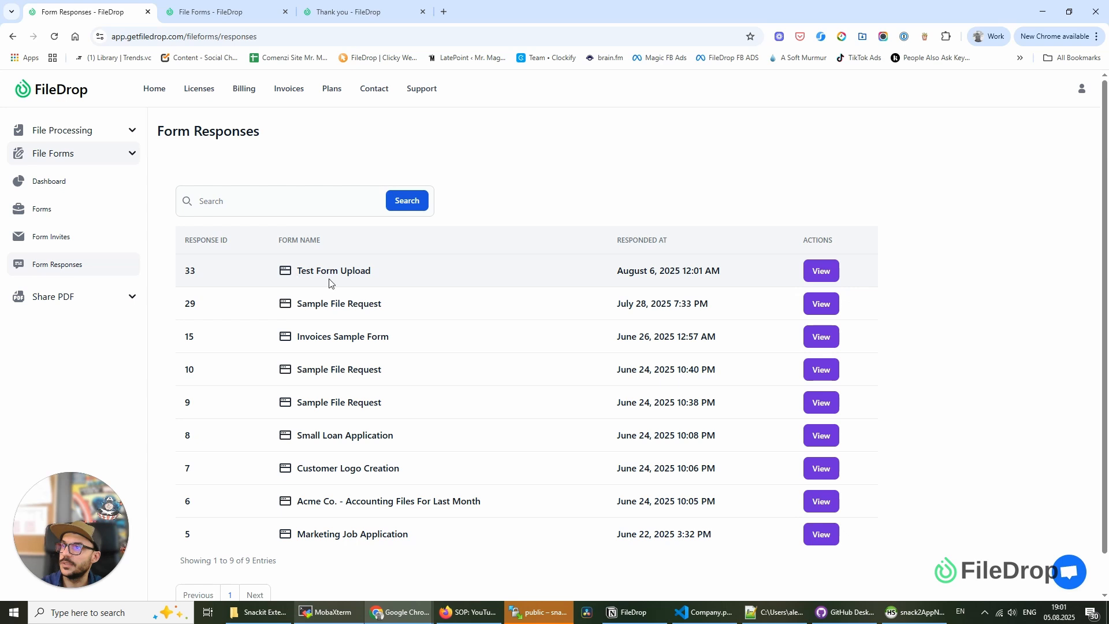
click(821, 271)
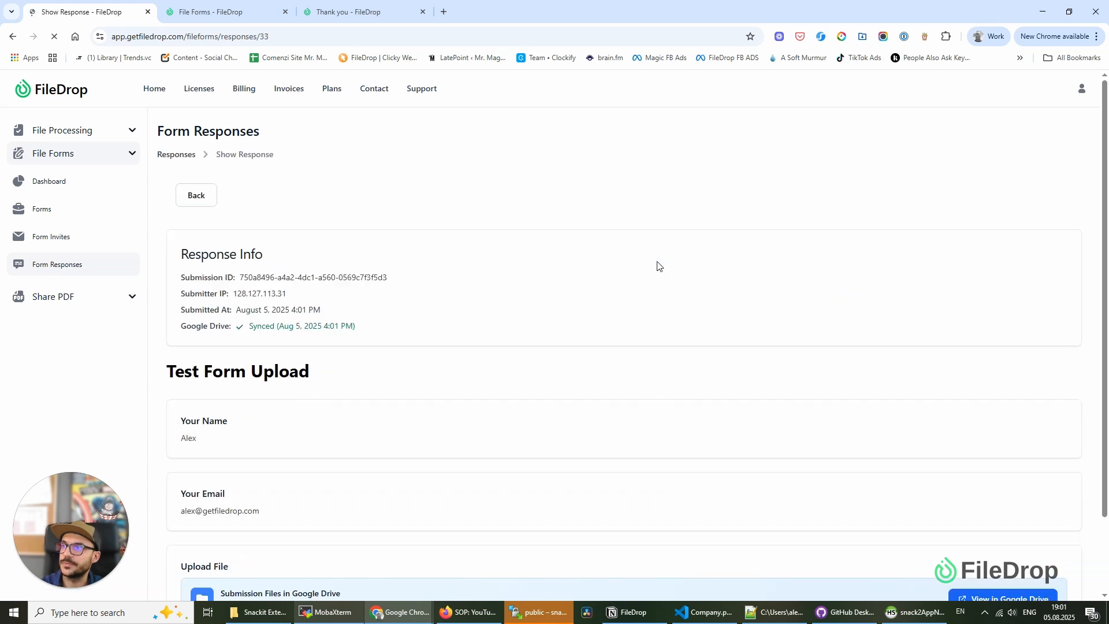
scroll(508, 384, down, 2)
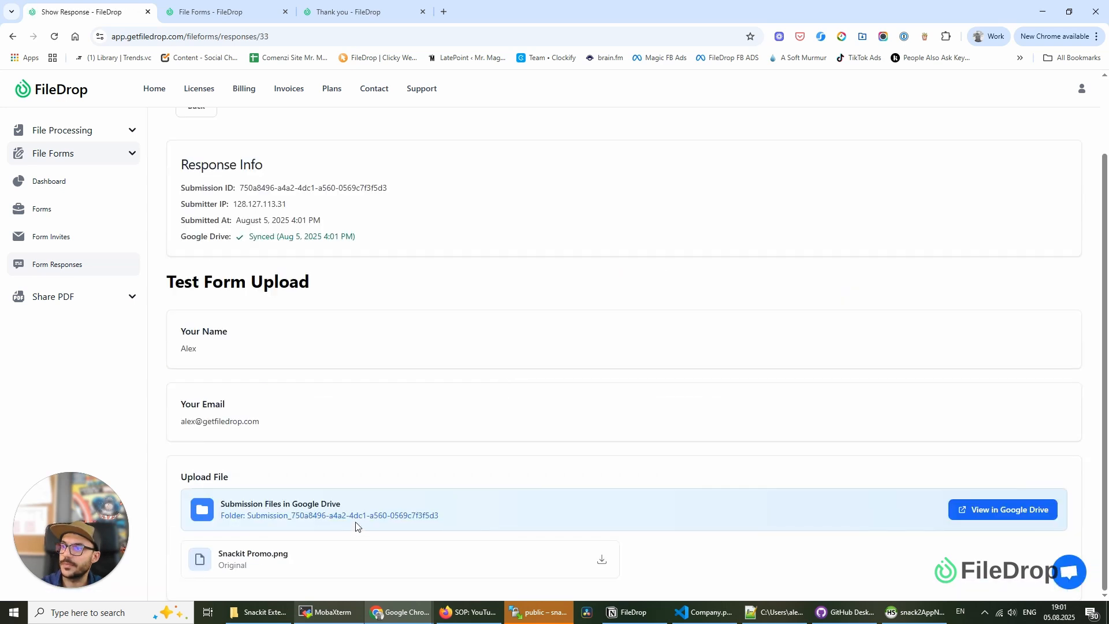
Open the submission's Google Drive folder, select Snackit Promo.png and go up to the parent Test Form Upload folder
click(998, 510)
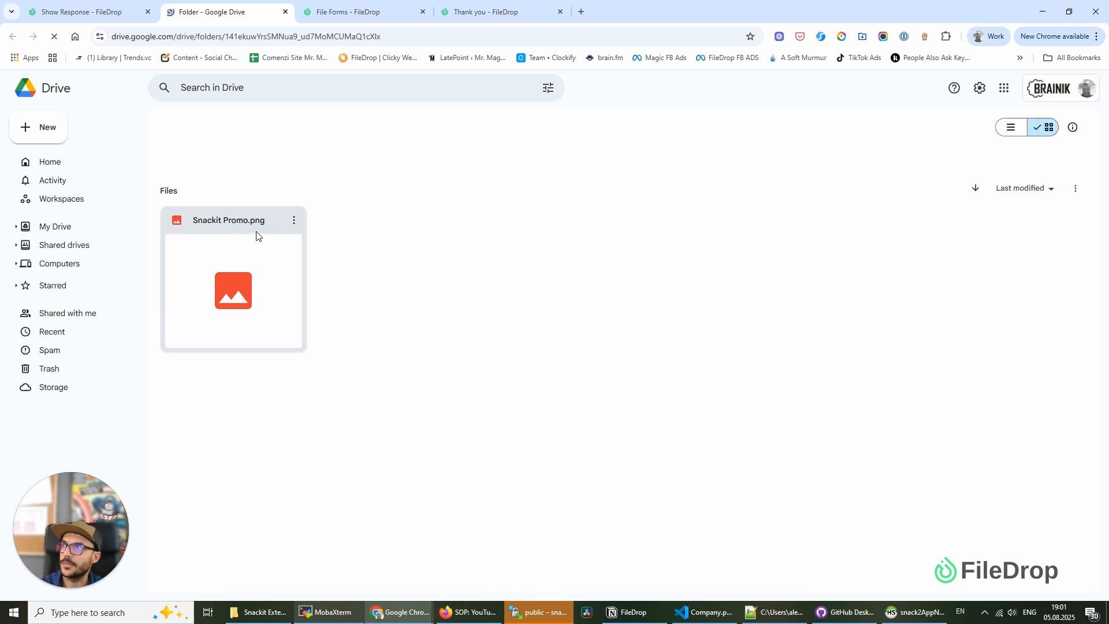
click(252, 262)
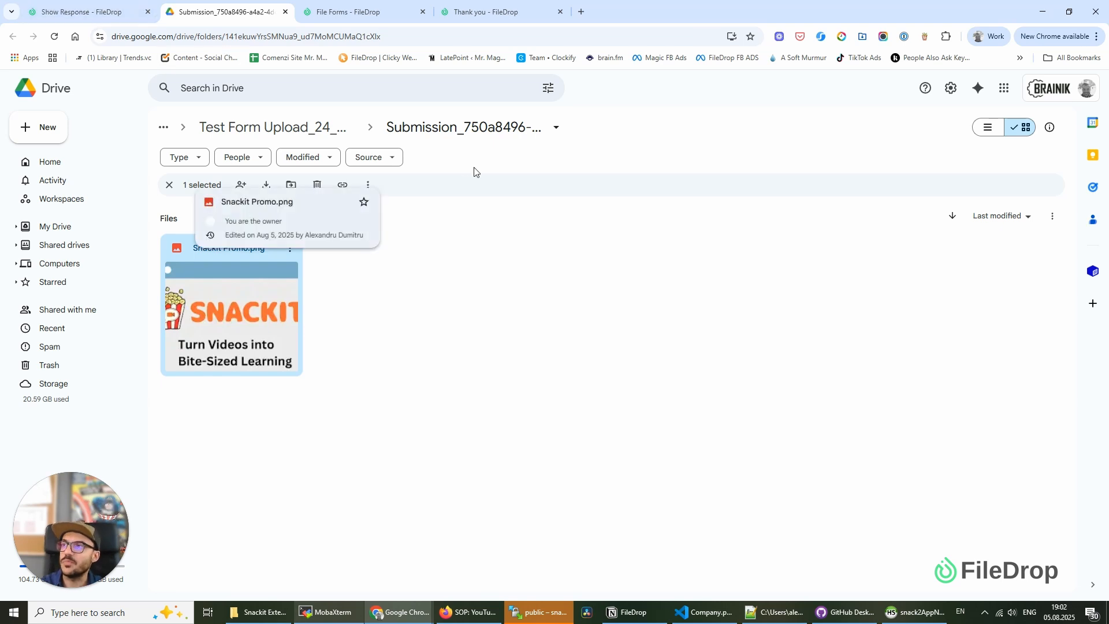
click(288, 128)
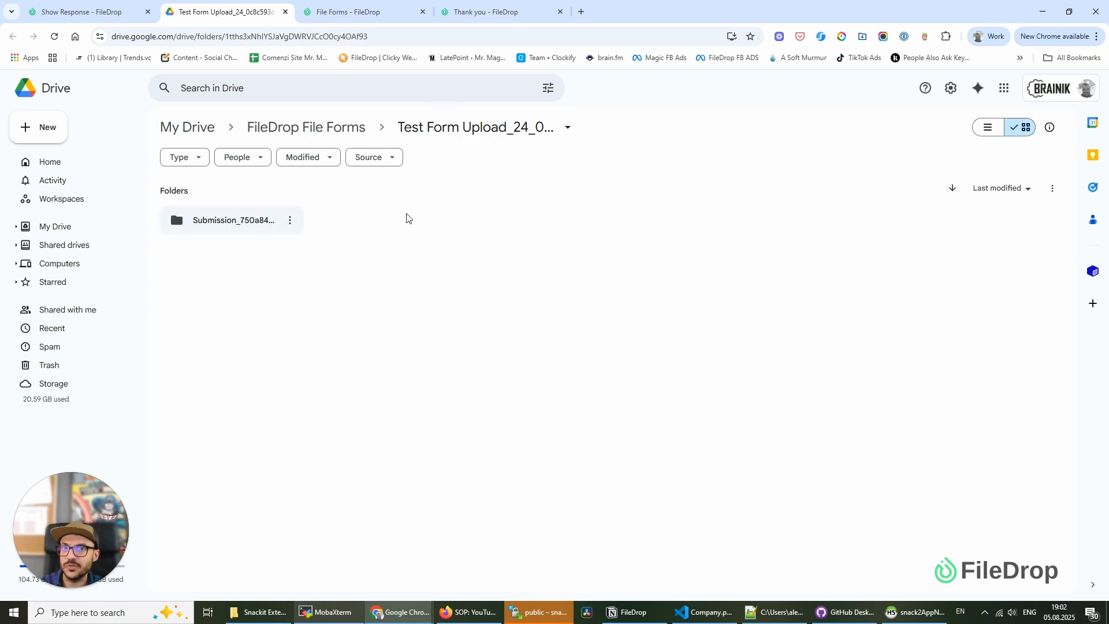
Return to the FileDrop forms list and export the Test Form Upload responses to a Google Sheet, repeating the export if no sheet opens
click(81, 12)
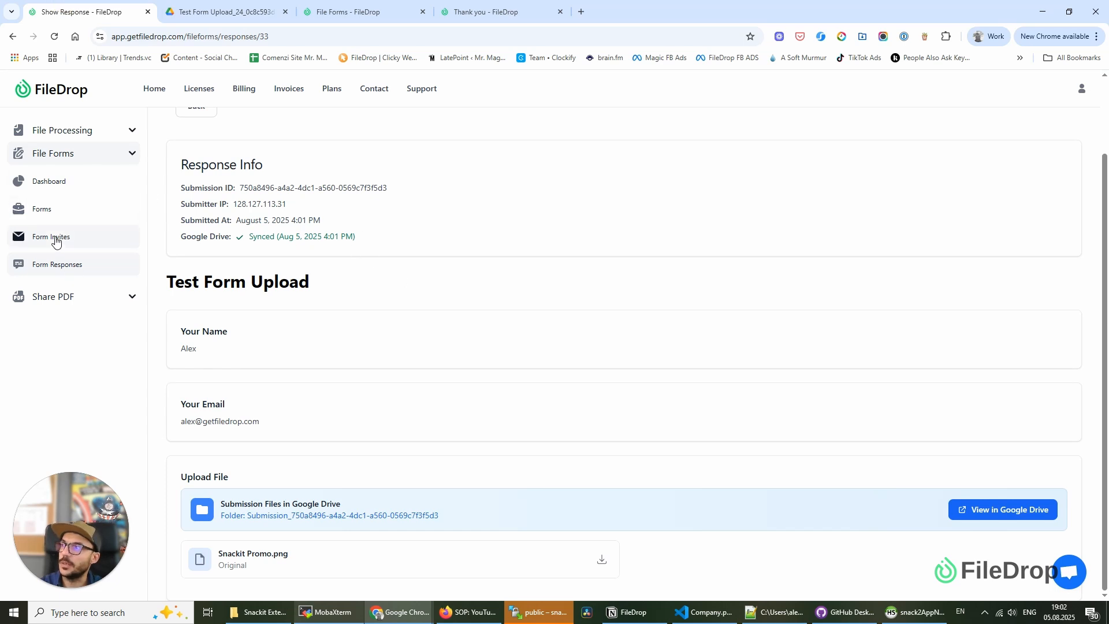
click(124, 212)
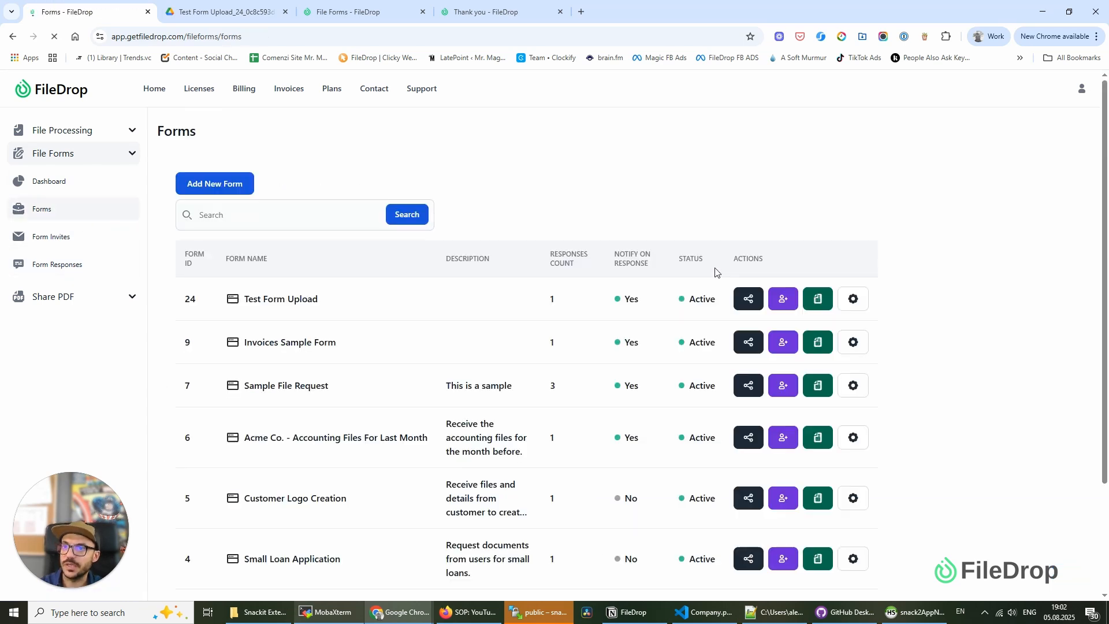
click(818, 305)
click(818, 304)
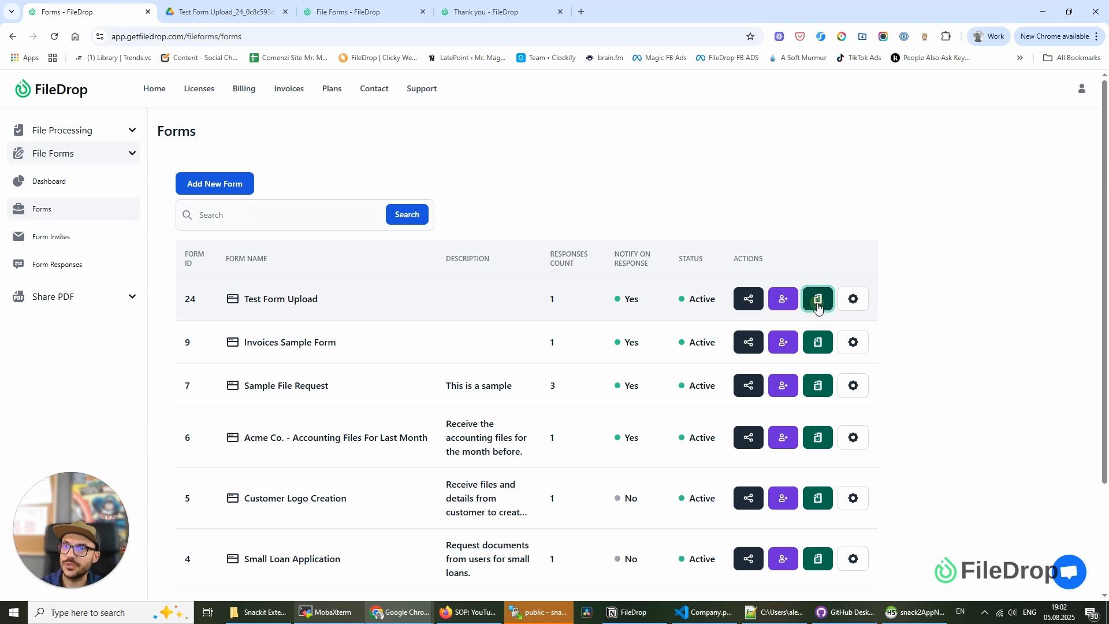
click(605, 109)
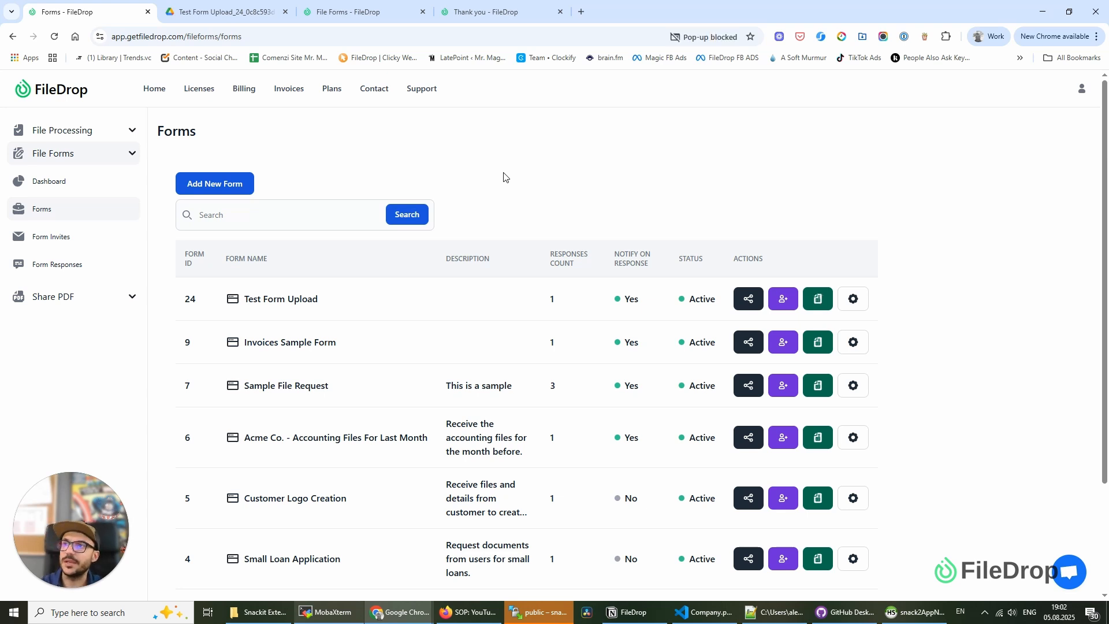
click(817, 300)
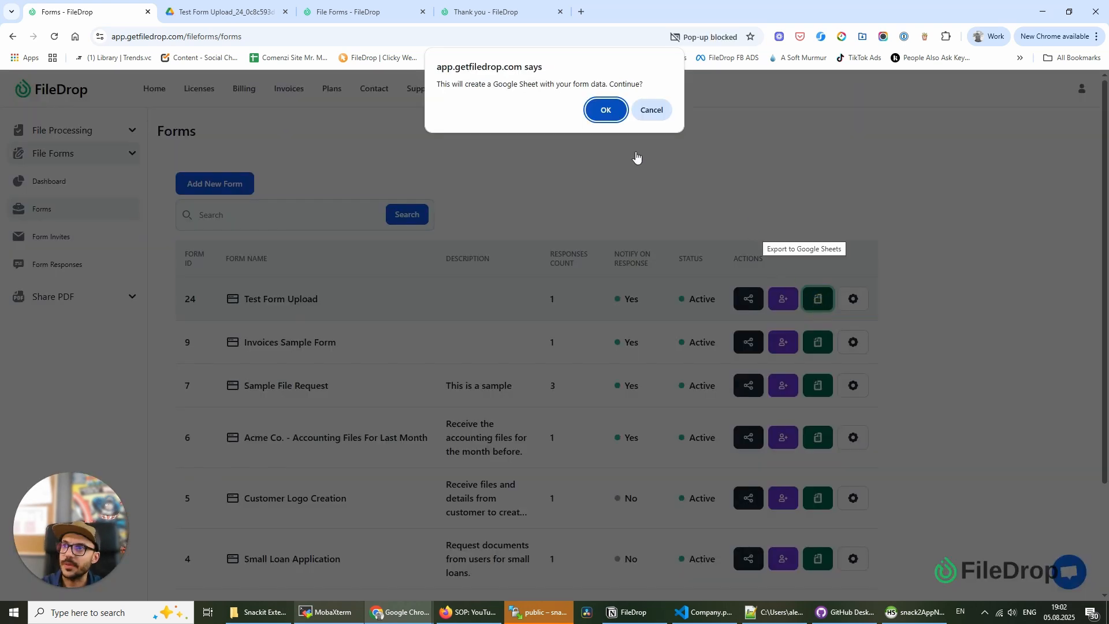
click(604, 110)
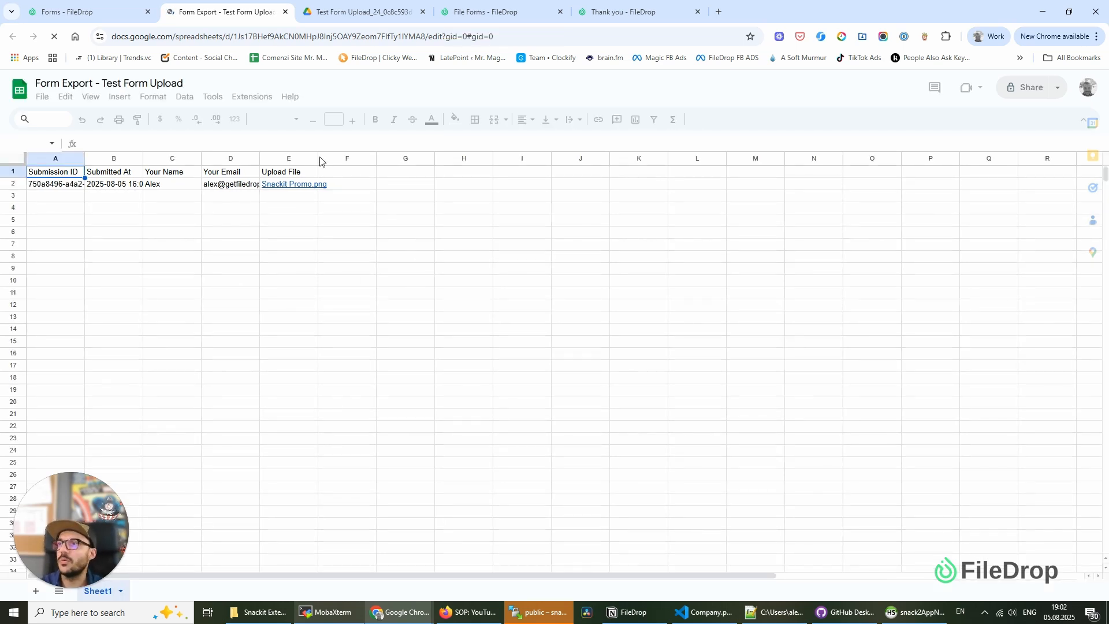
Widen the Your Email and Upload File columns in the exported sheet and select the response's submission ID cell
click(318, 159)
drag(319, 159, 377, 158)
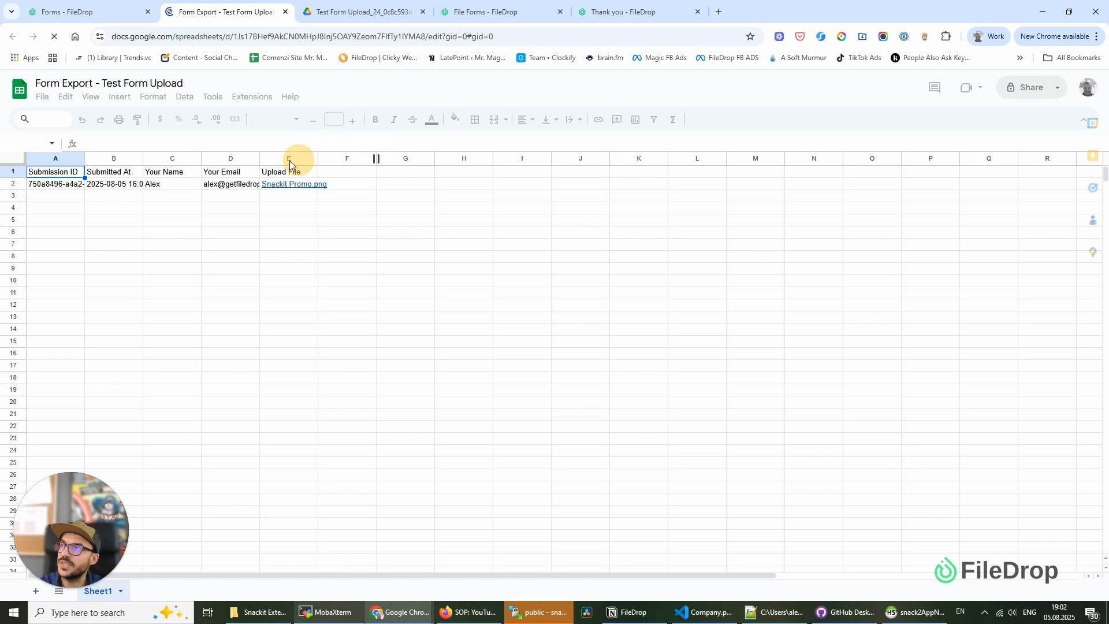
drag(261, 160, 280, 160)
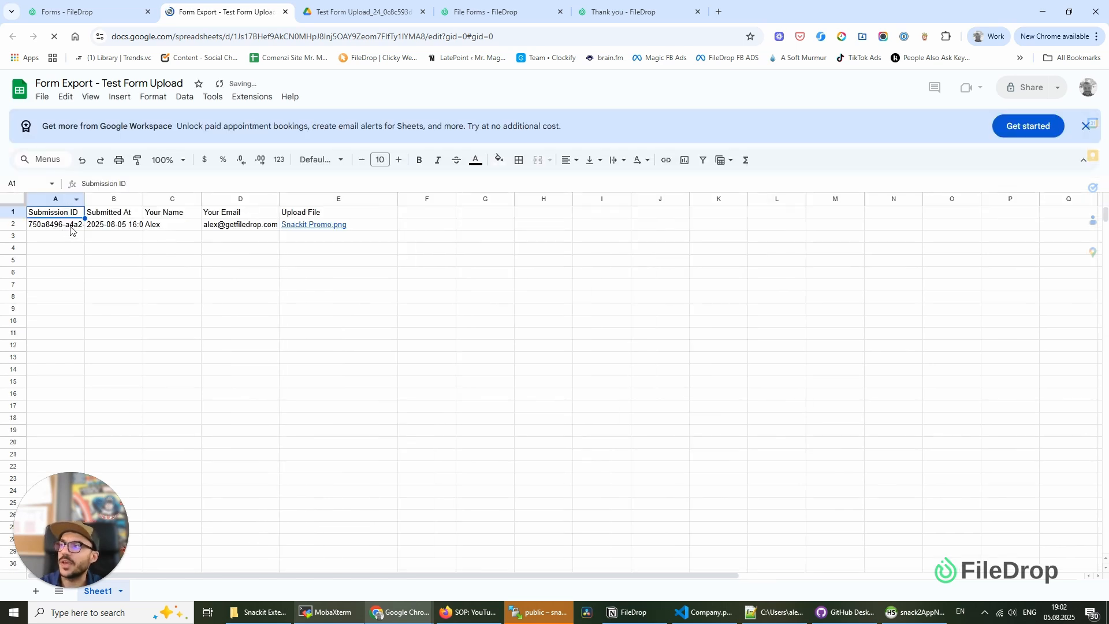
click(71, 230)
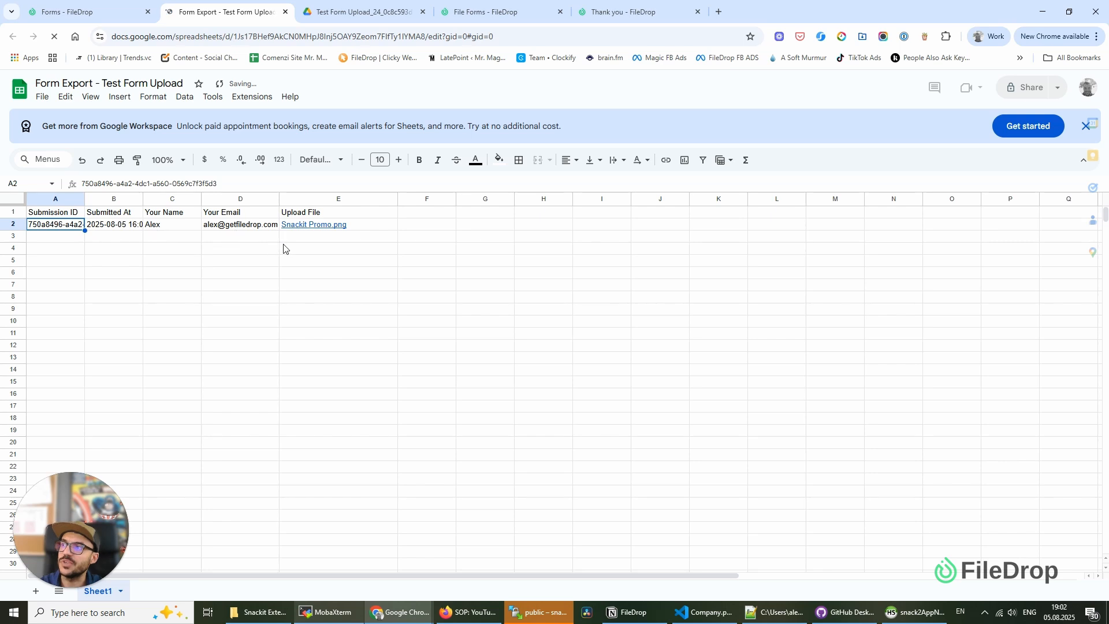